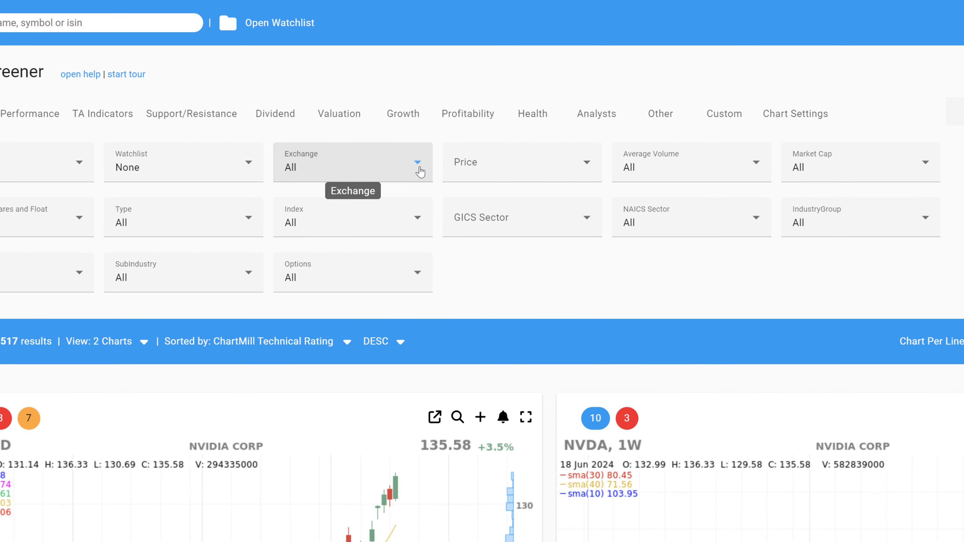
pyautogui.click(420, 172)
pyautogui.scroll(-2, 425, 218)
pyautogui.scroll(1, 426, 228)
pyautogui.click(459, 253)
pyautogui.click(414, 228)
pyautogui.moveTo(426, 266)
pyautogui.mouseDown()
pyautogui.moveTo(426, 303)
pyautogui.moveTo(432, 247)
pyautogui.mouseUp()
pyautogui.click(479, 286)
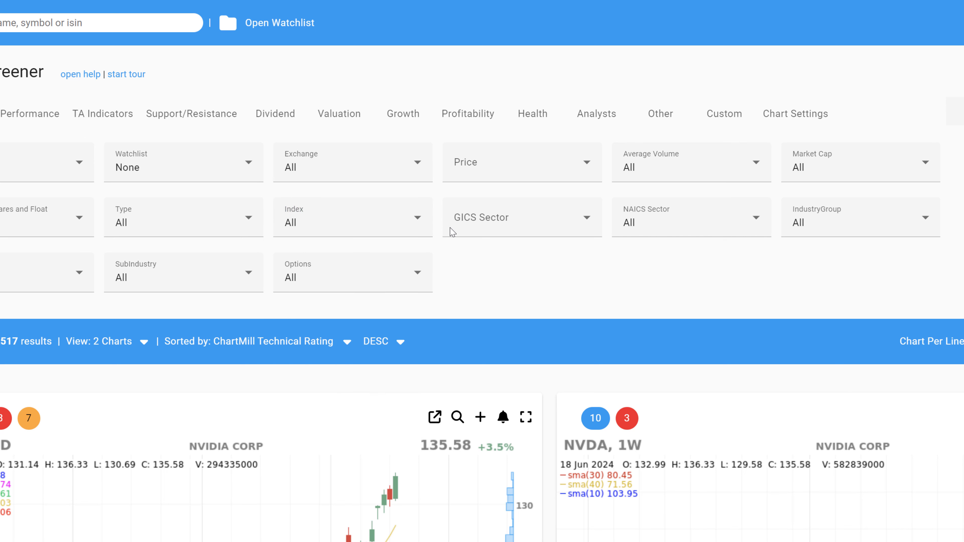
pyautogui.click(420, 171)
pyautogui.click(482, 177)
pyautogui.click(483, 176)
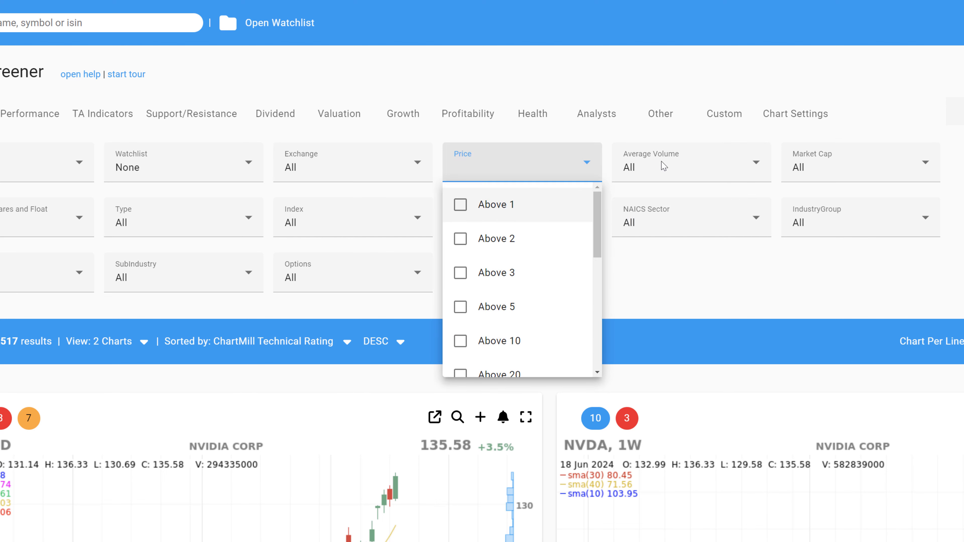
pyautogui.click(662, 166)
pyautogui.click(817, 171)
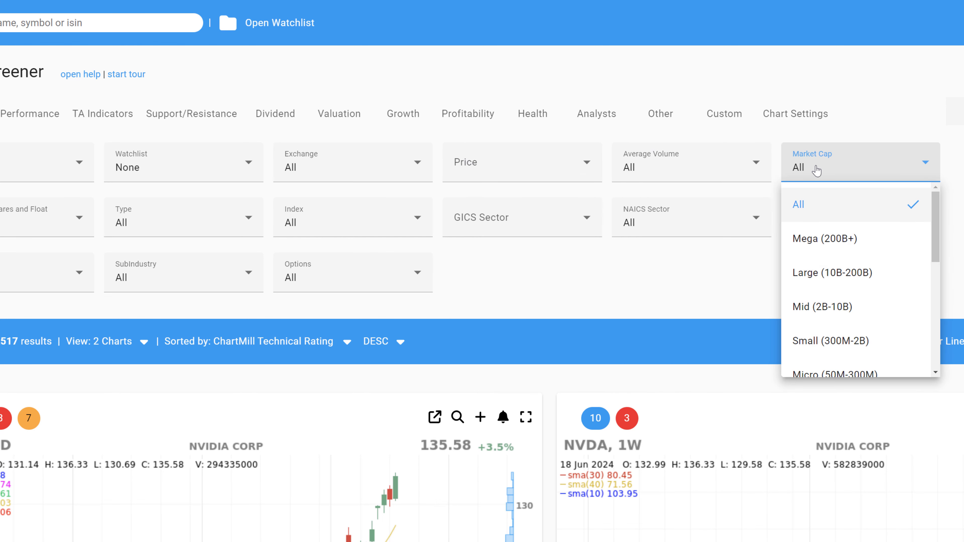
pyautogui.click(619, 278)
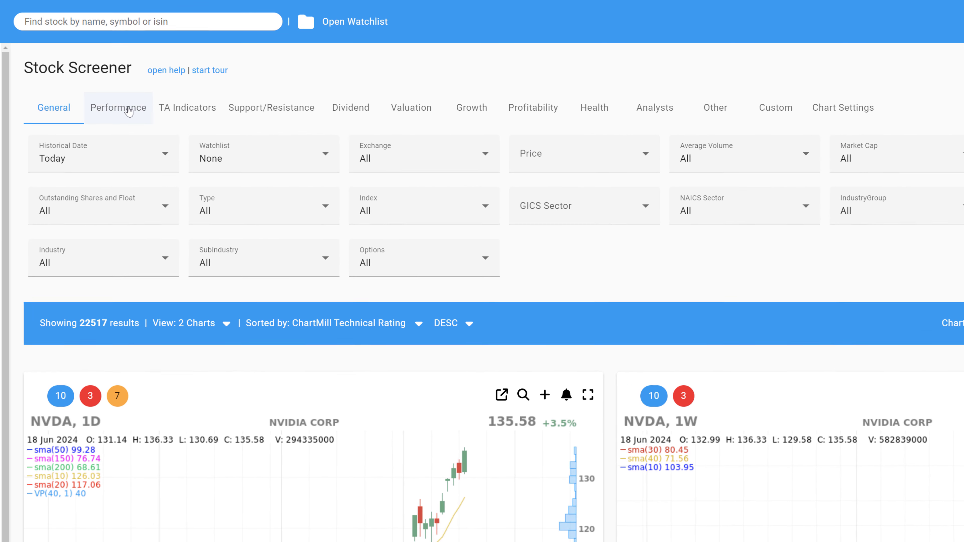
# - Browse the Performance, TA Indicators, Valuation and Support/Resistance filter tabs
pyautogui.click(129, 111)
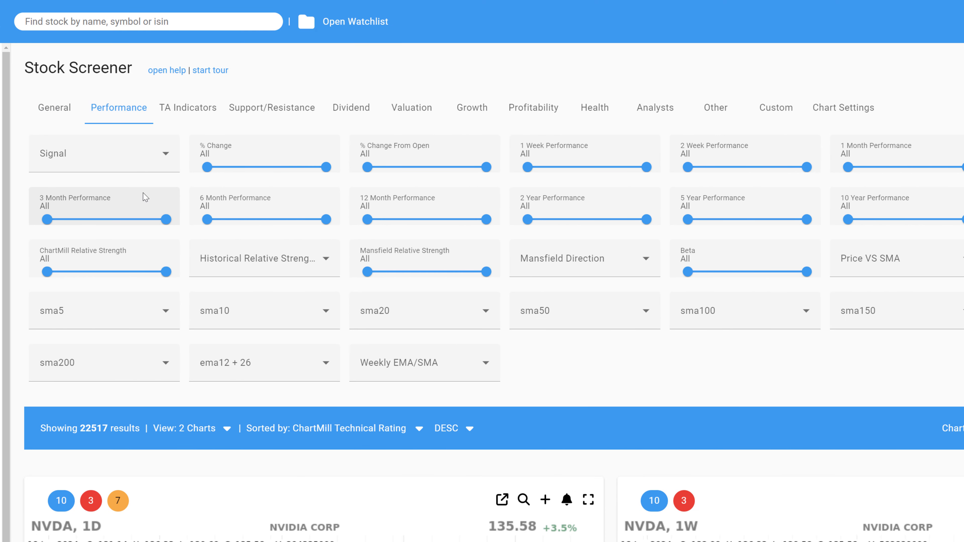
pyautogui.click(186, 107)
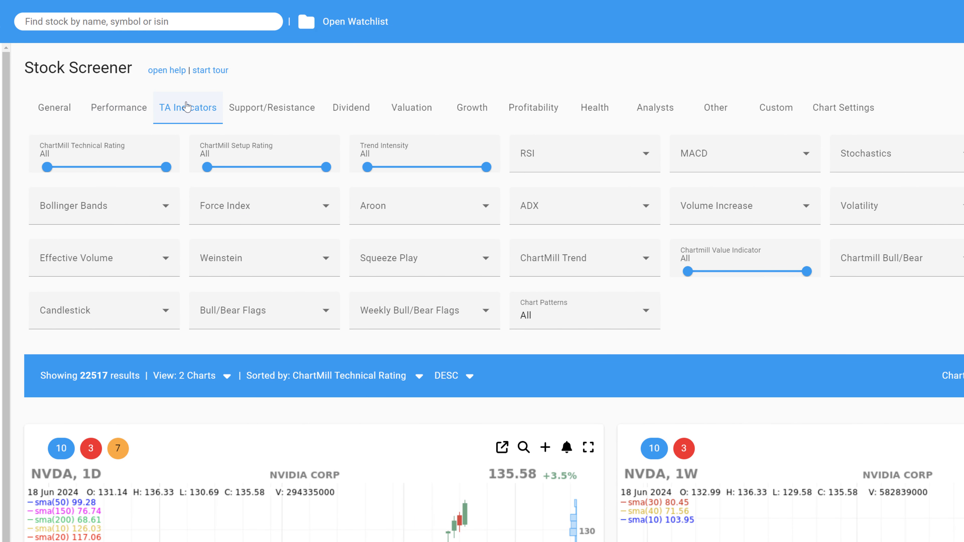
pyautogui.click(397, 113)
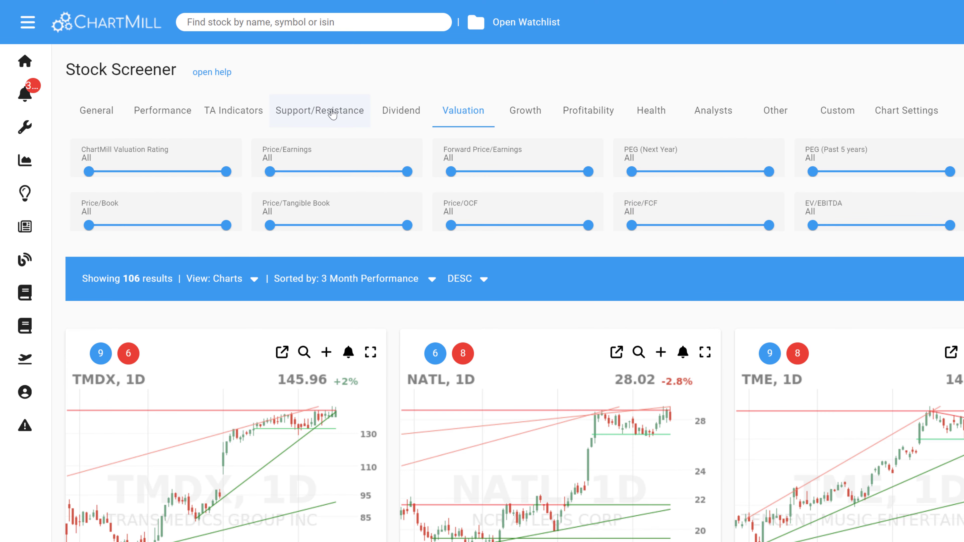
pyautogui.click(332, 113)
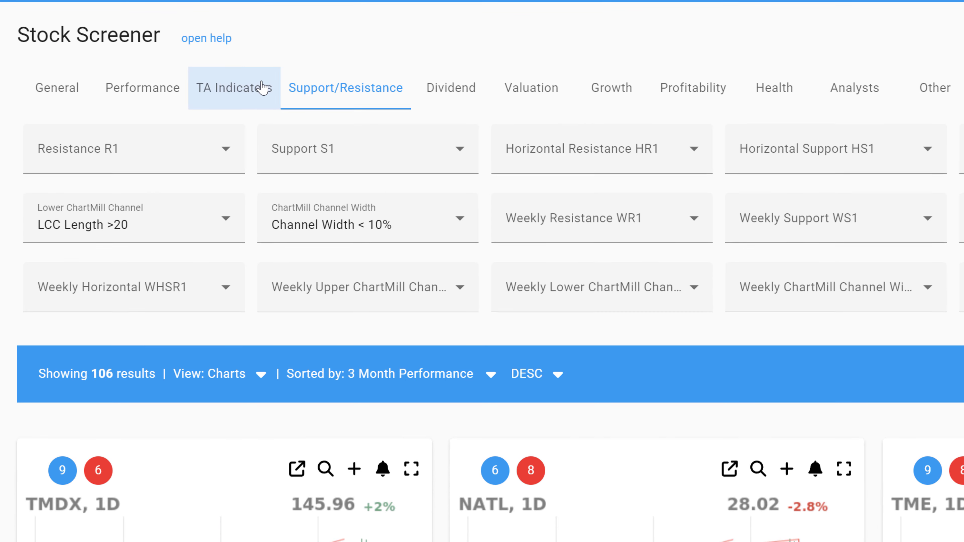
# - On the TA Indicators tab, filter the Candlestick pattern to Bearish Engulfing
pyautogui.click(258, 86)
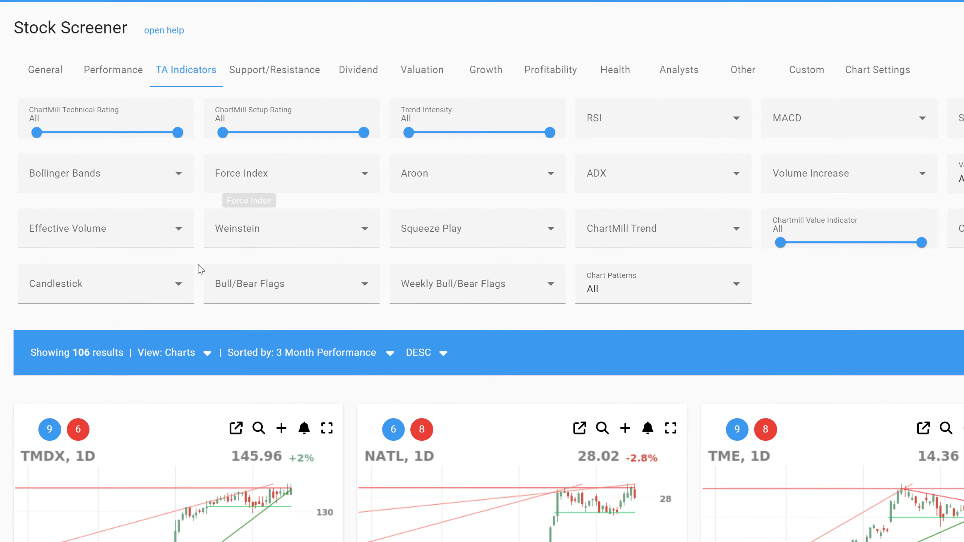
pyautogui.click(170, 269)
pyautogui.scroll(-5, 173, 343)
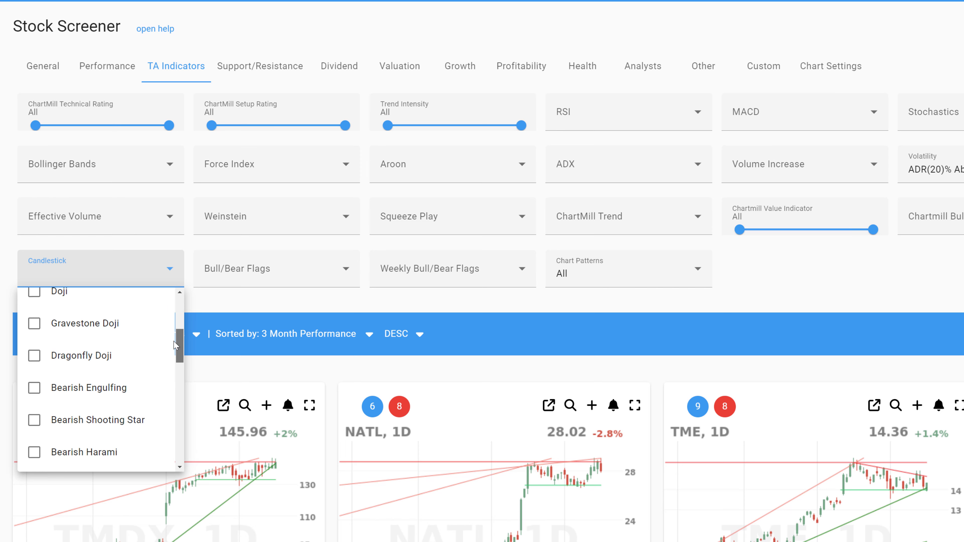
pyautogui.click(76, 368)
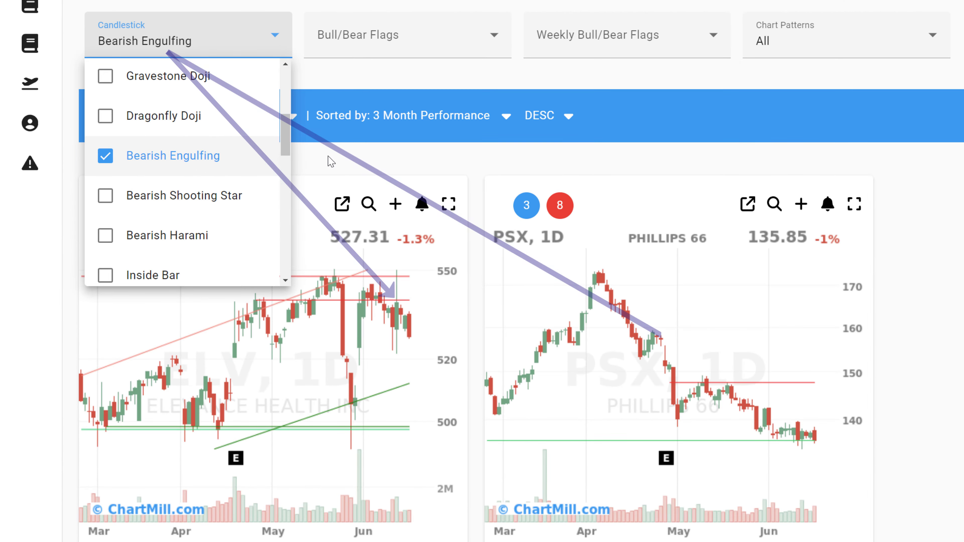
pyautogui.click(216, 371)
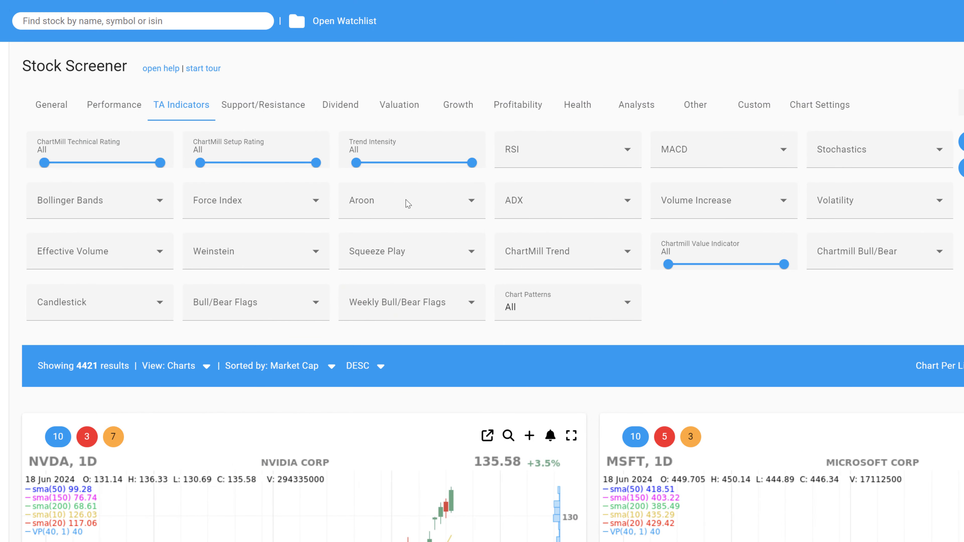
# - Browse the Valuation, Growth and Health filter tabs
pyautogui.click(397, 108)
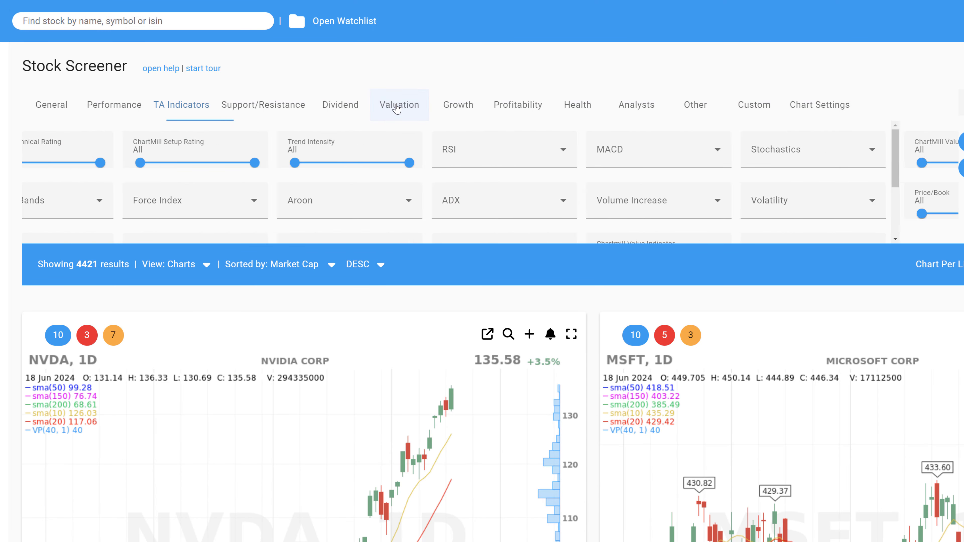
pyautogui.click(520, 106)
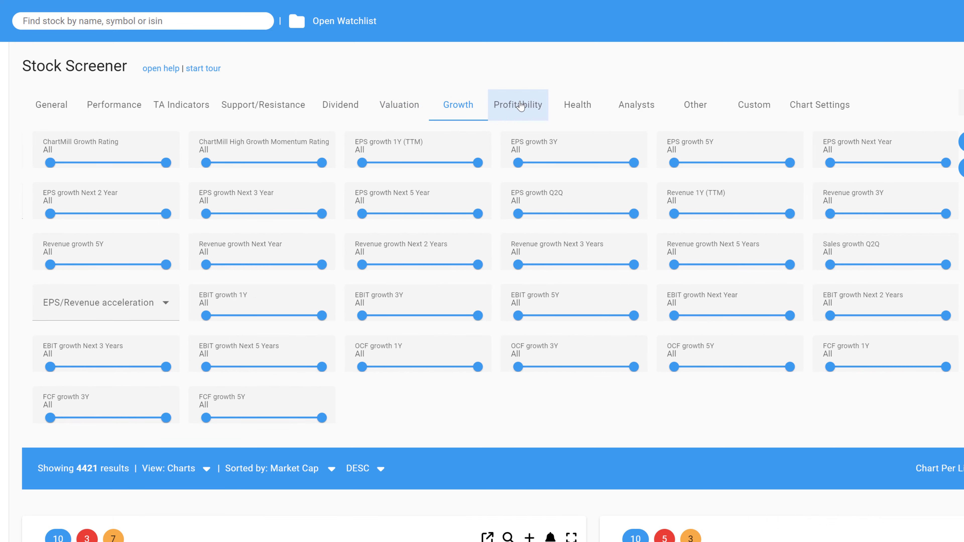
pyautogui.click(564, 106)
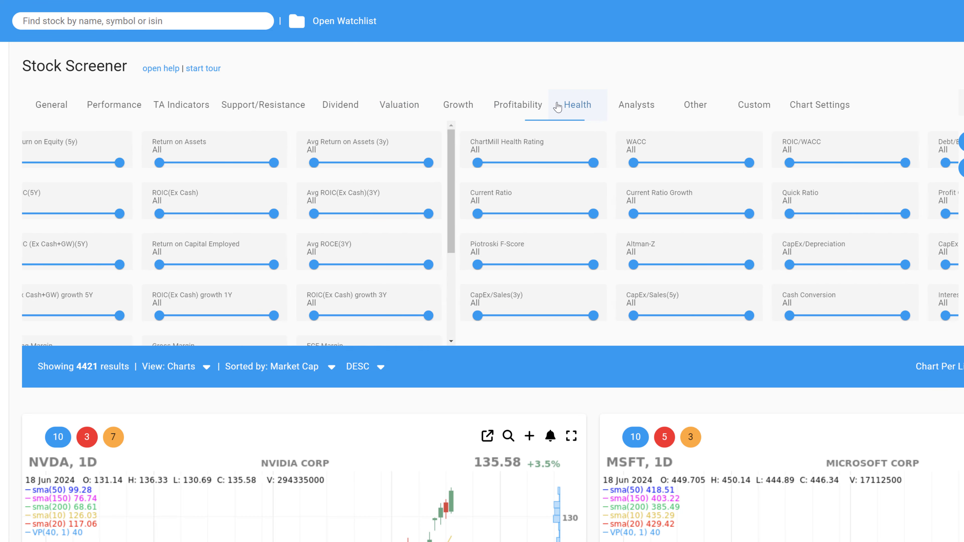
# - On the Dividend tab, require at least 13 Dividend Increase Years
pyautogui.click(353, 110)
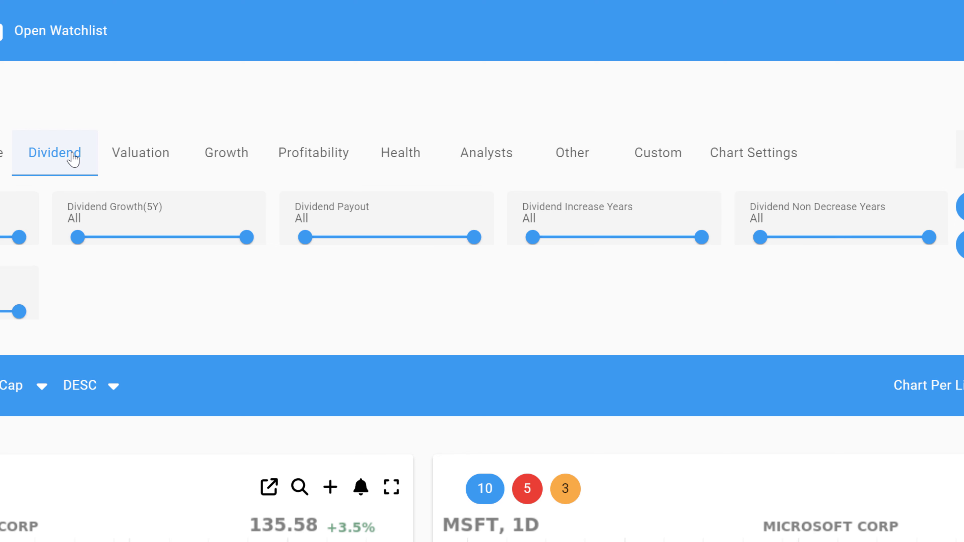
pyautogui.moveTo(532, 237); pyautogui.dragTo(516, 252)
pyautogui.moveTo(762, 247)
pyautogui.mouseDown()
pyautogui.moveTo(880, 243)
pyautogui.moveTo(778, 264)
pyautogui.moveTo(750, 259)
pyautogui.mouseUp()
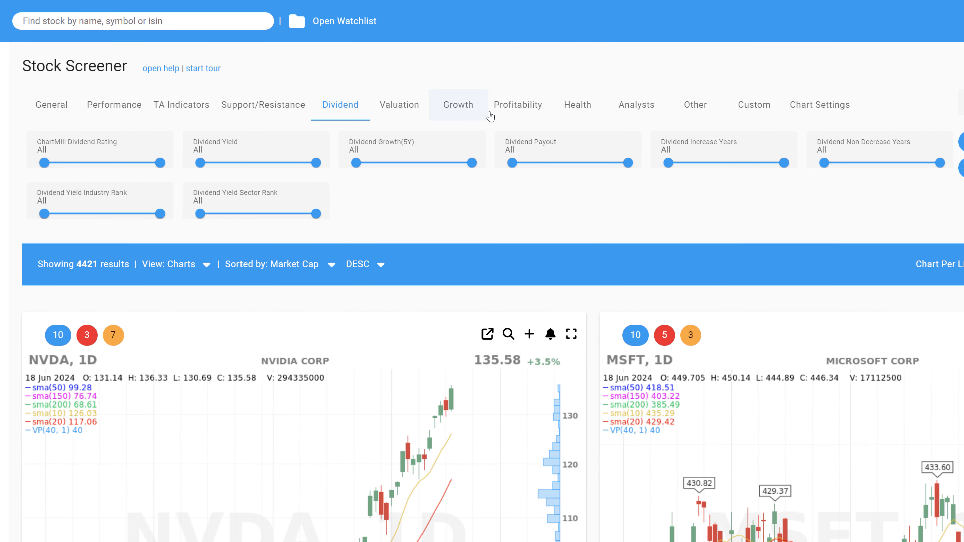
# - View the Profitability and Growth filters, checking the EPS/Revenue acceleration options without choosing
pyautogui.click(497, 101)
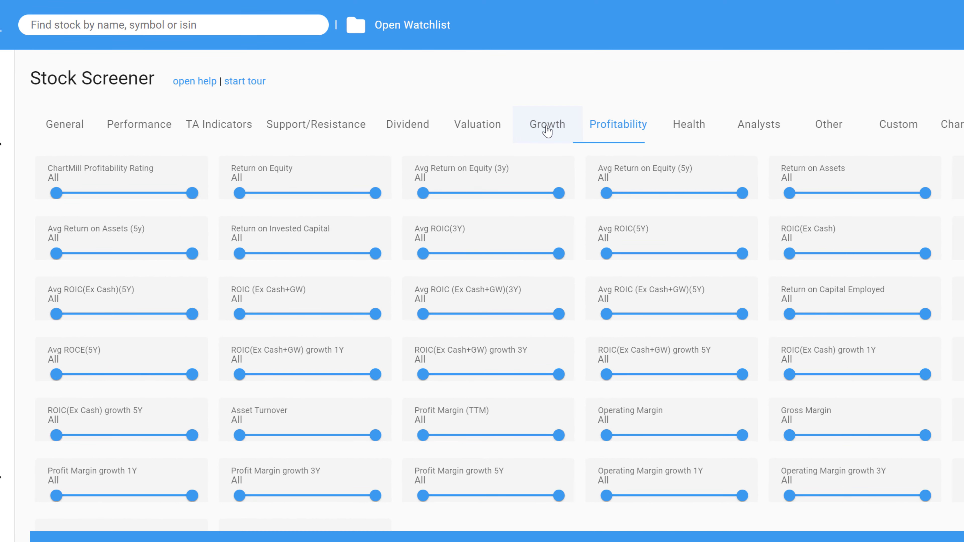
pyautogui.click(547, 129)
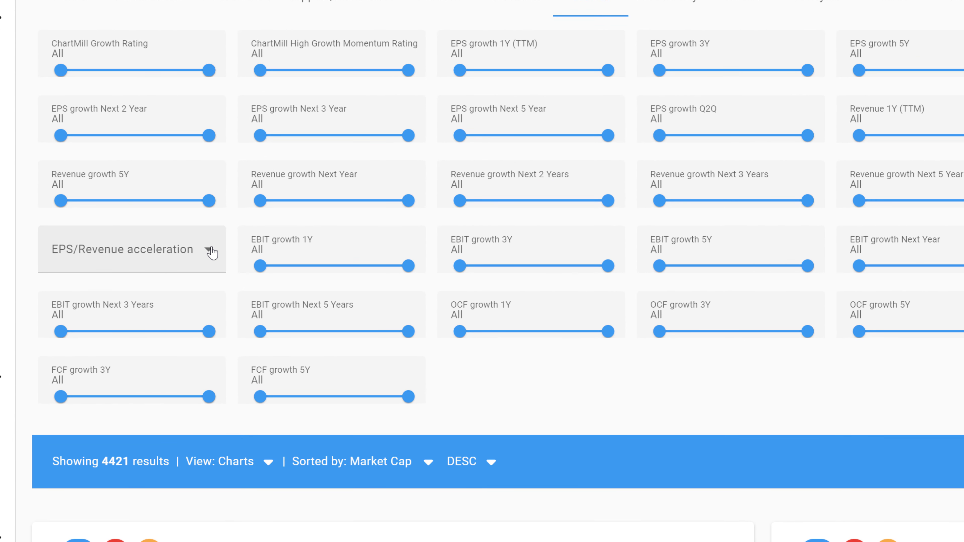
pyautogui.click(211, 253)
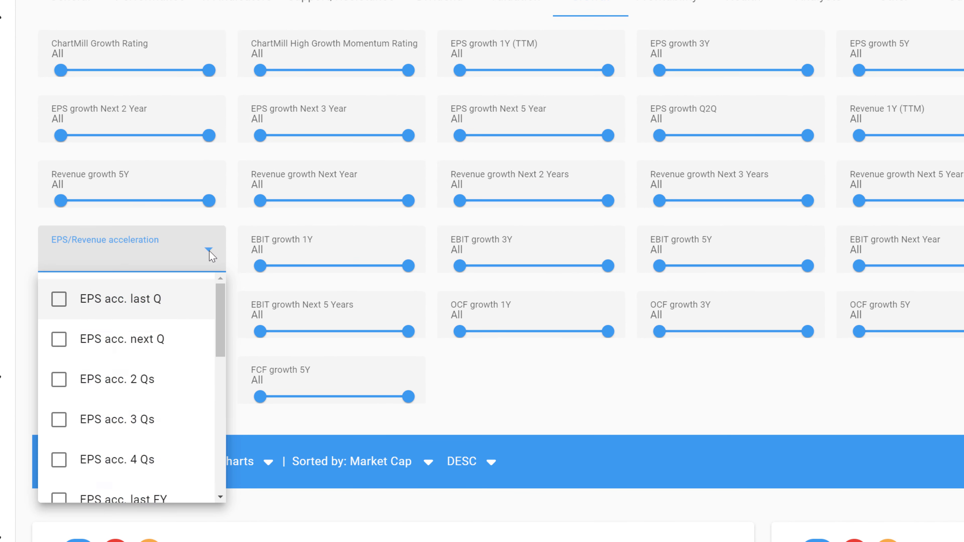
pyautogui.scroll(-3, 211, 341)
pyautogui.scroll(4, 208, 357)
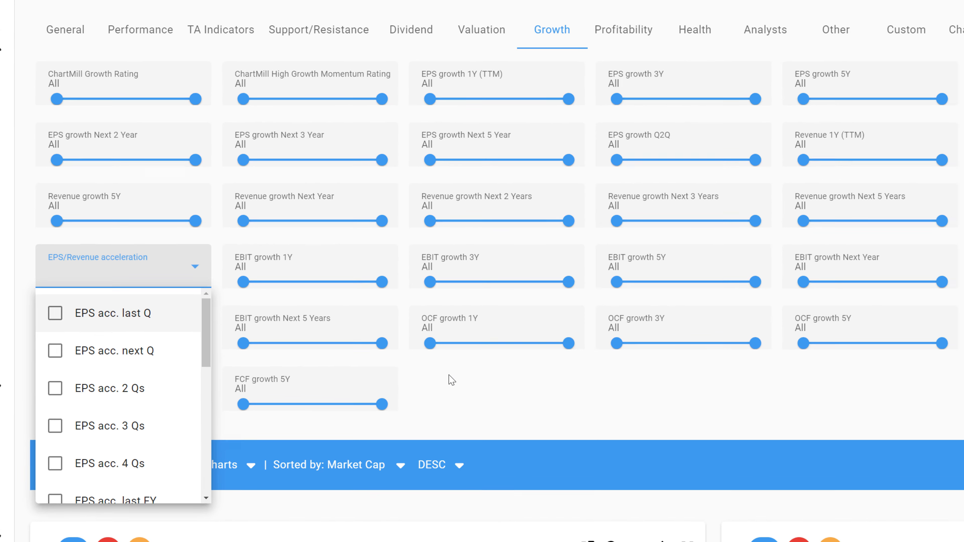
pyautogui.click(450, 379)
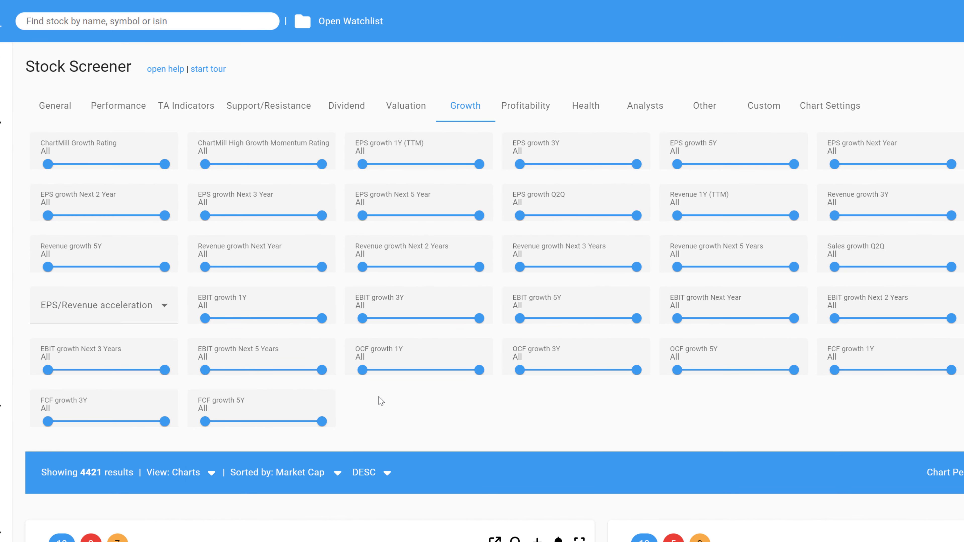
# - Show the Analysts filters and inspect the Analyst Ratings options
pyautogui.click(649, 108)
pyautogui.click(171, 162)
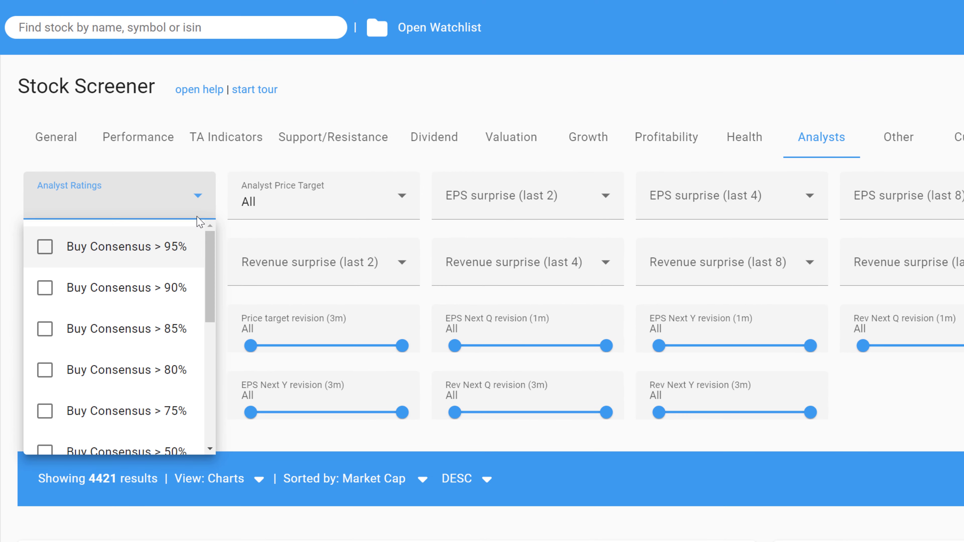
pyautogui.moveTo(208, 253); pyautogui.dragTo(200, 196)
pyautogui.click(200, 196)
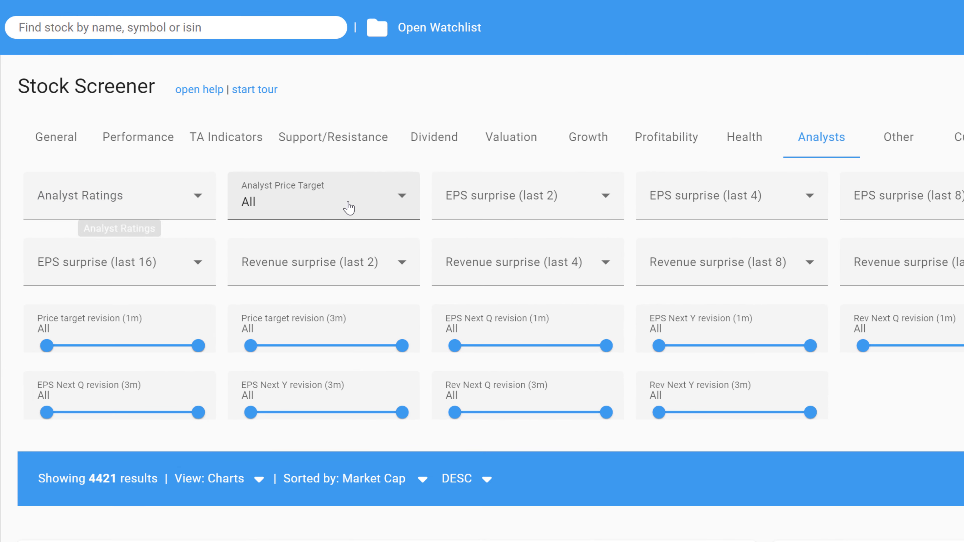
# - Check the Analyst Price Target options, keeping All, and try the EPS Next Q revision slider
pyautogui.click(403, 196)
pyautogui.scroll(-2, 408, 287)
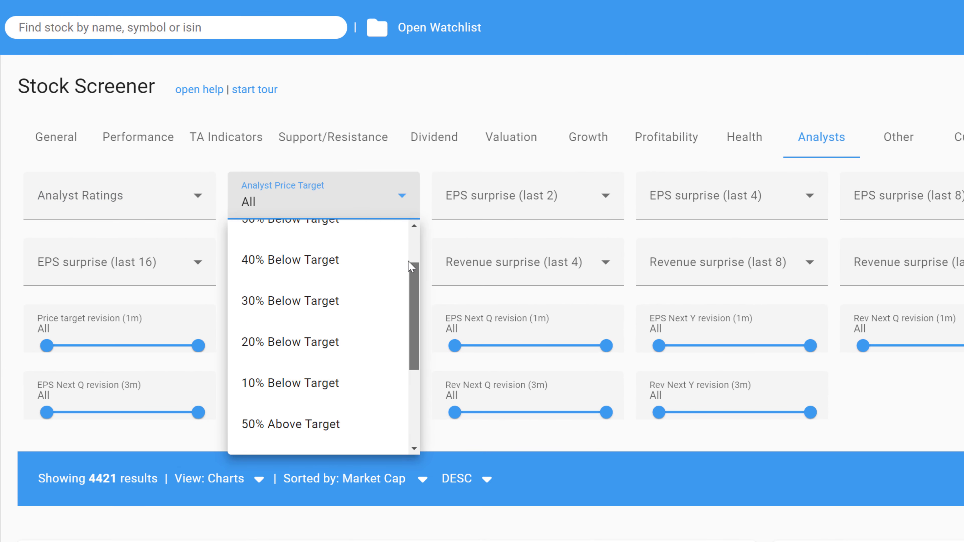
pyautogui.scroll(2, 409, 287)
pyautogui.click(403, 194)
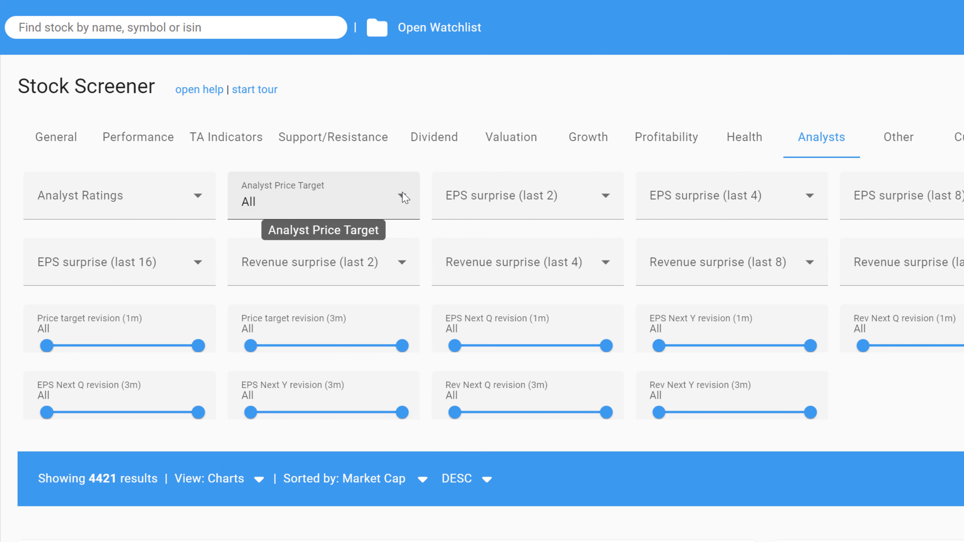
pyautogui.click(403, 193)
pyautogui.click(402, 194)
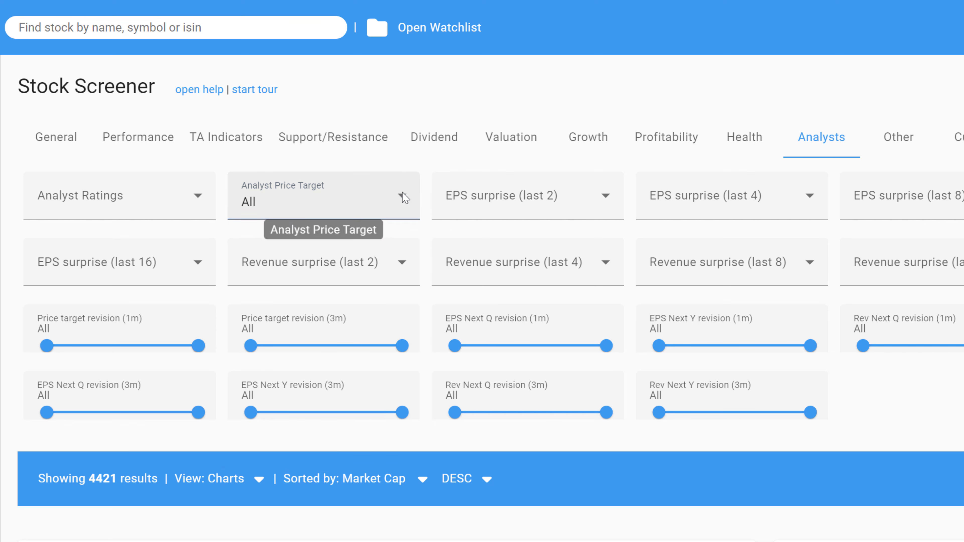
pyautogui.moveTo(457, 350)
pyautogui.moveTo(457, 350)
pyautogui.mouseDown()
pyautogui.moveTo(525, 346)
pyautogui.moveTo(454, 346)
pyautogui.mouseUp()
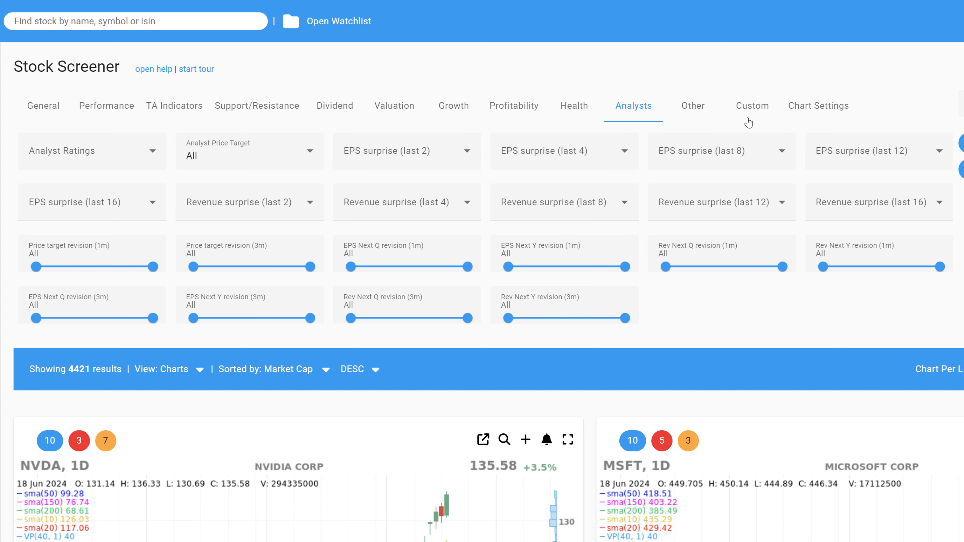
# - Start a custom filter with LHS type Property and open the Select Property list
pyautogui.click(752, 115)
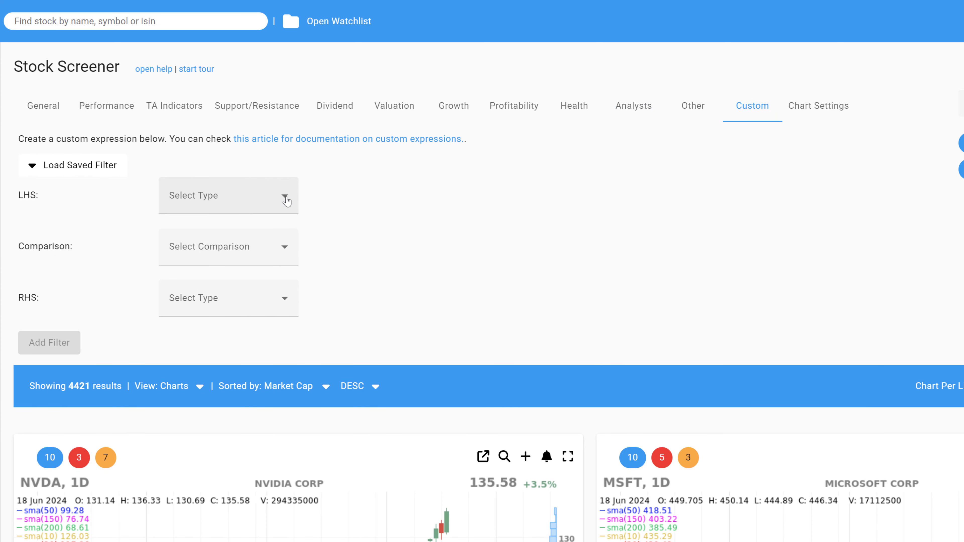
pyautogui.click(286, 201)
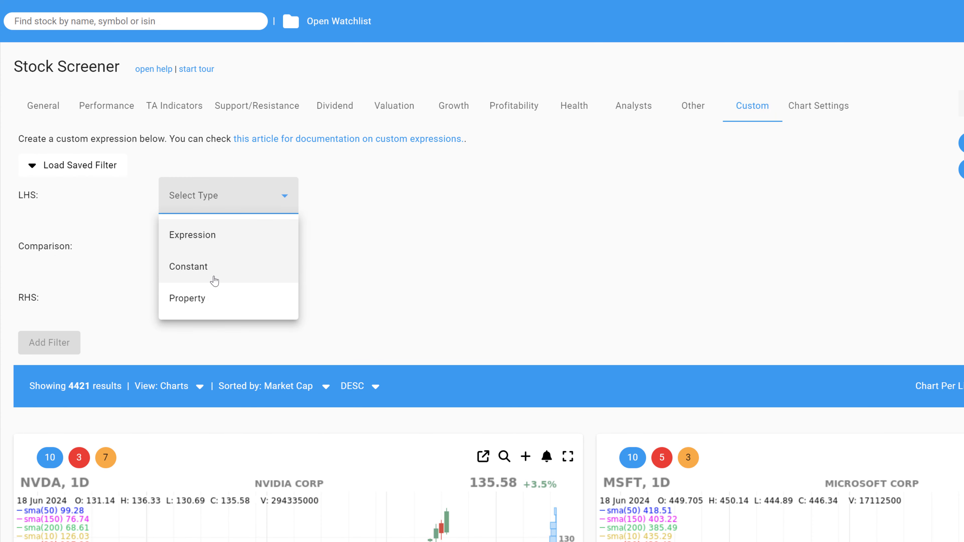
pyautogui.click(198, 300)
pyautogui.click(284, 201)
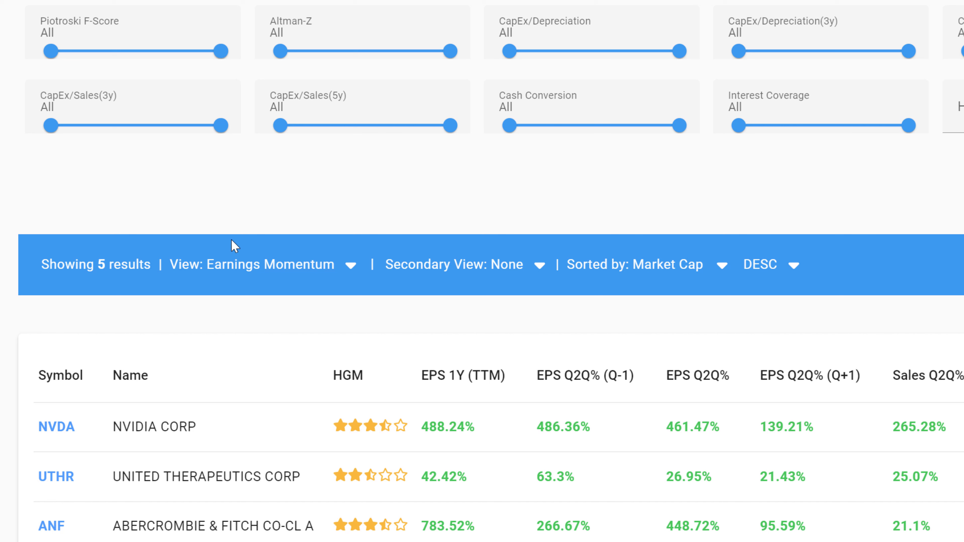
# - Show the screener results in the Tables > Quality Table layout
pyautogui.click(346, 266)
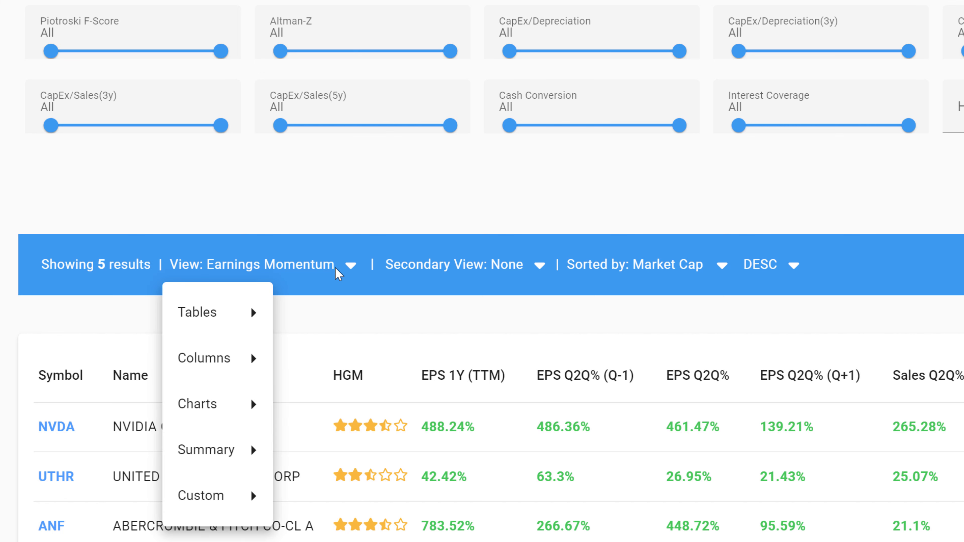
pyautogui.moveTo(221, 370)
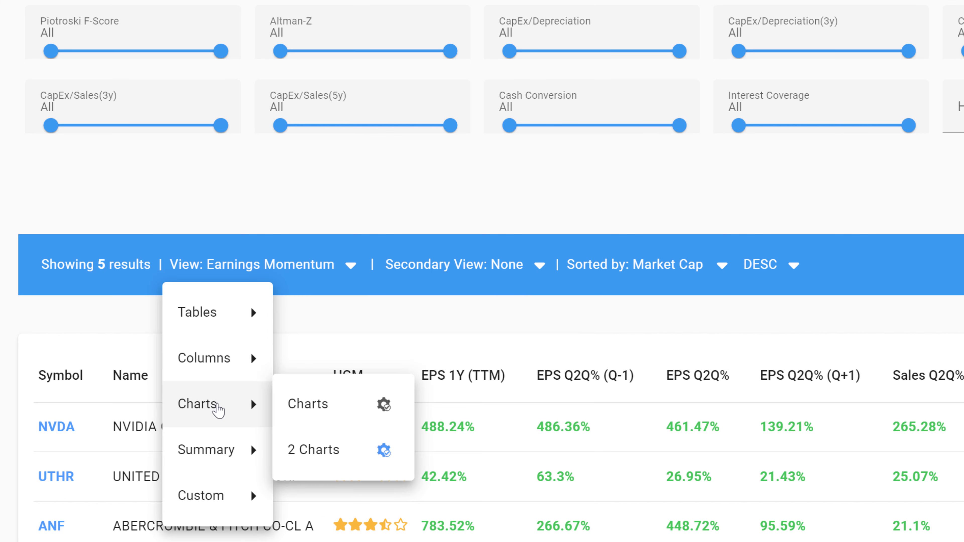
pyautogui.moveTo(229, 505)
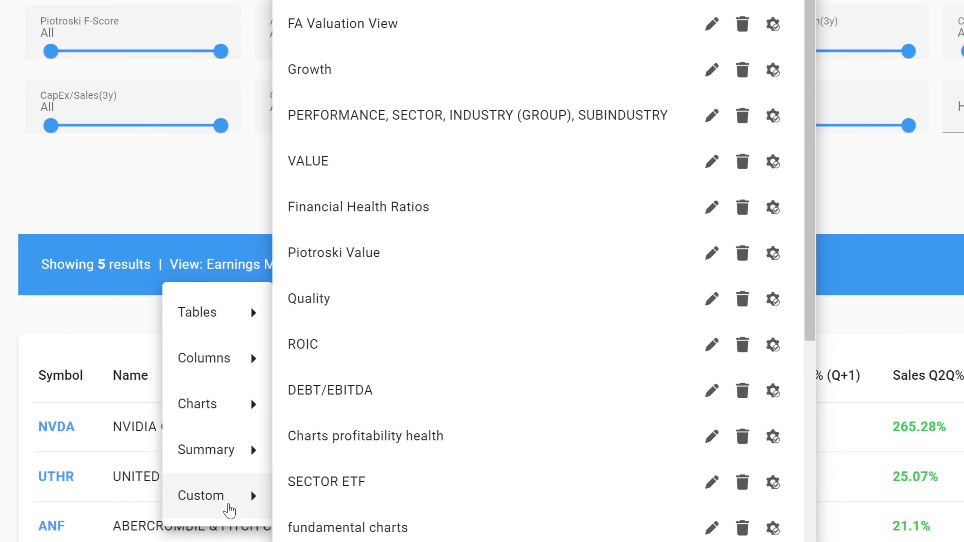
pyautogui.scroll(-5, 387, 508)
pyautogui.scroll(5, 390, 509)
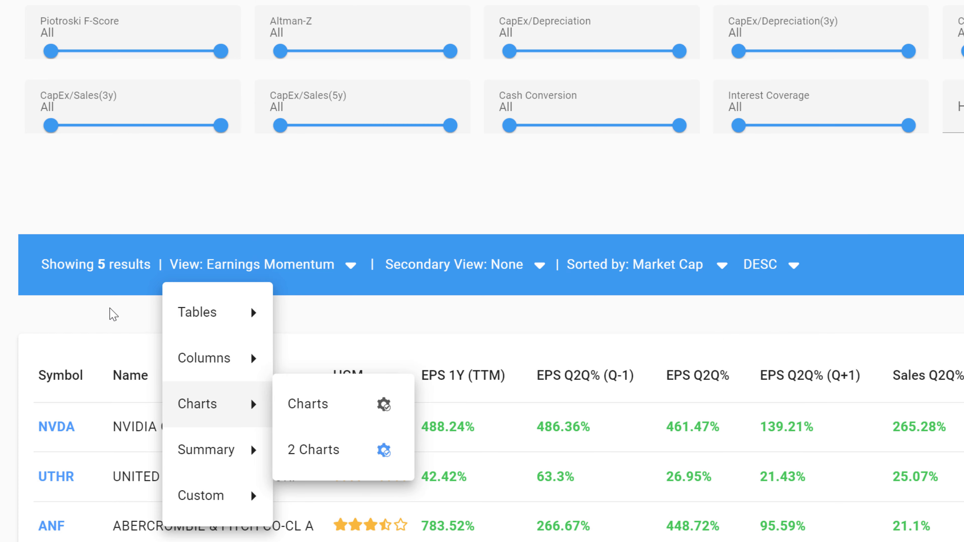
pyautogui.moveTo(189, 321)
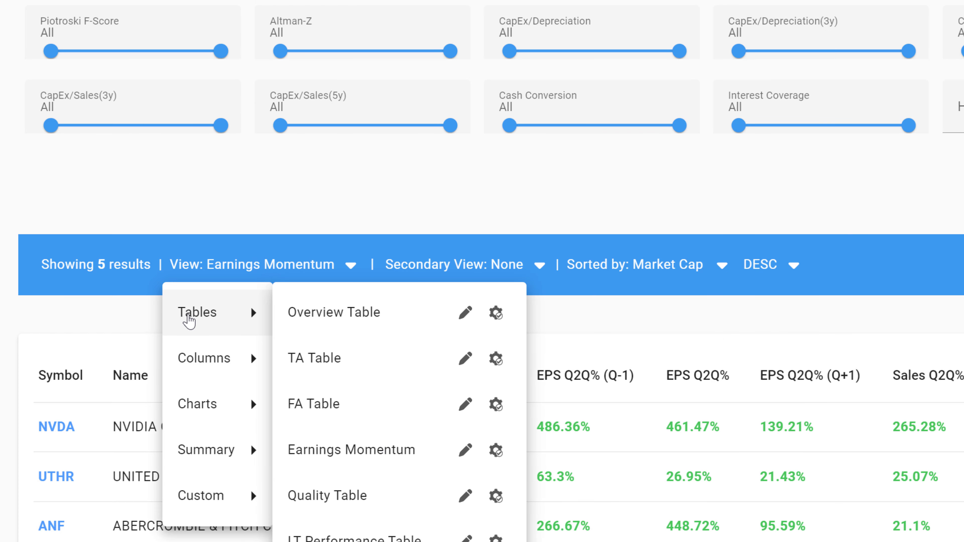
pyautogui.click(320, 497)
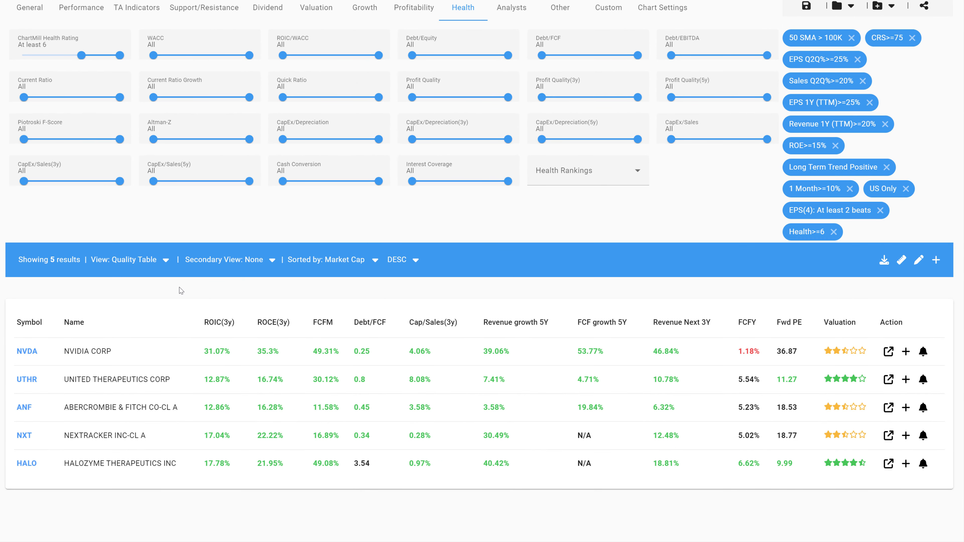
# - Switch the results to the Columns > FA - Quality layout
pyautogui.click(166, 260)
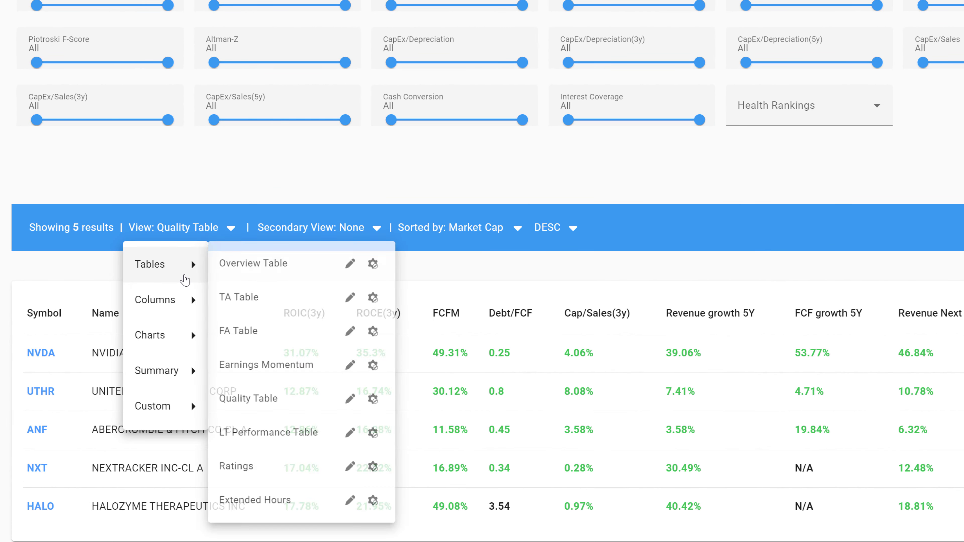
pyautogui.moveTo(131, 322)
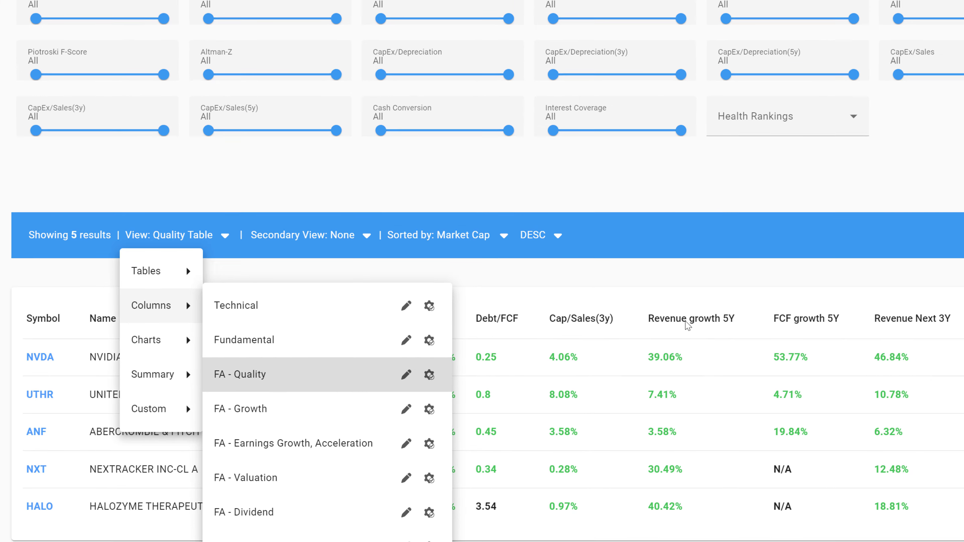
pyautogui.click(258, 370)
pyautogui.scroll(-5, 889, 229)
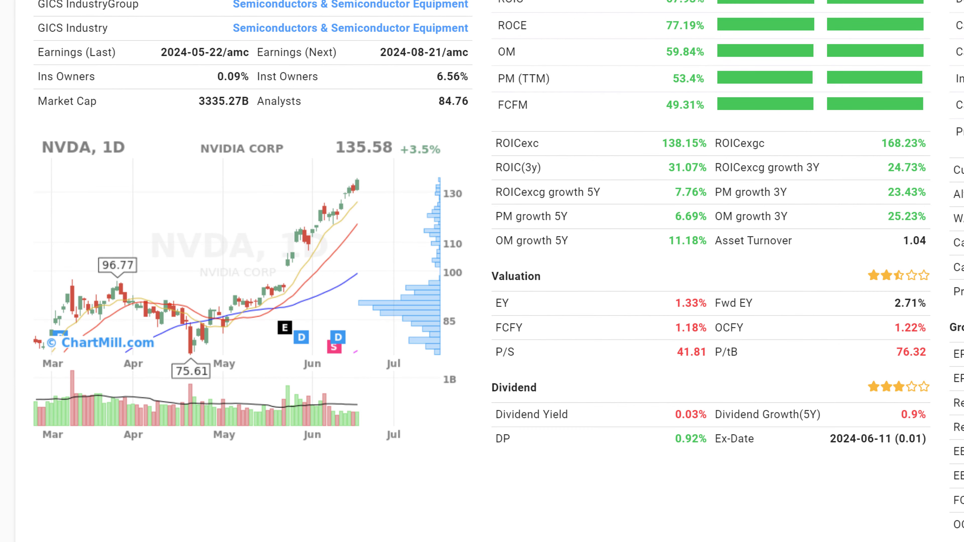
pyautogui.scroll(8, 482, 266)
# - Display each result as 2 Charts, daily and weekly
pyautogui.click(244, 189)
pyautogui.moveTo(207, 314)
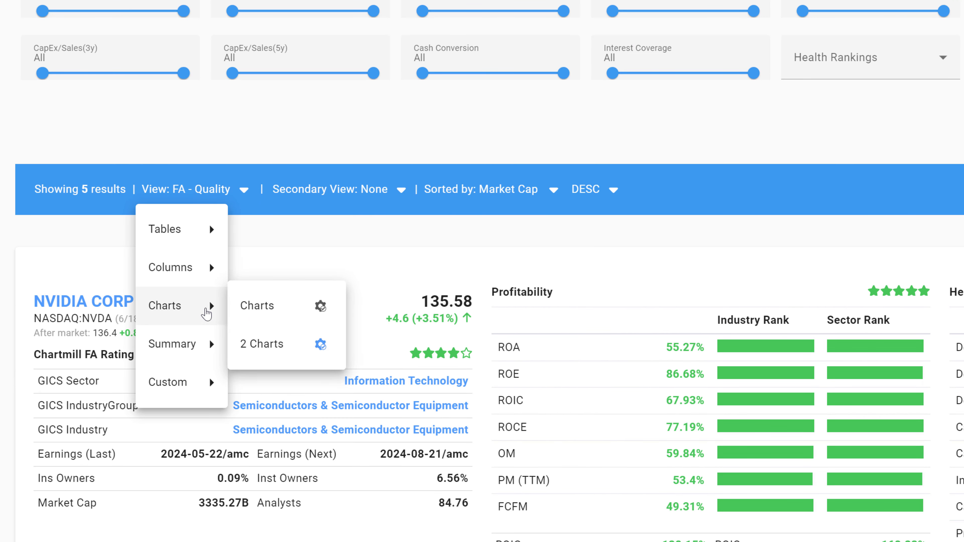
pyautogui.click(262, 344)
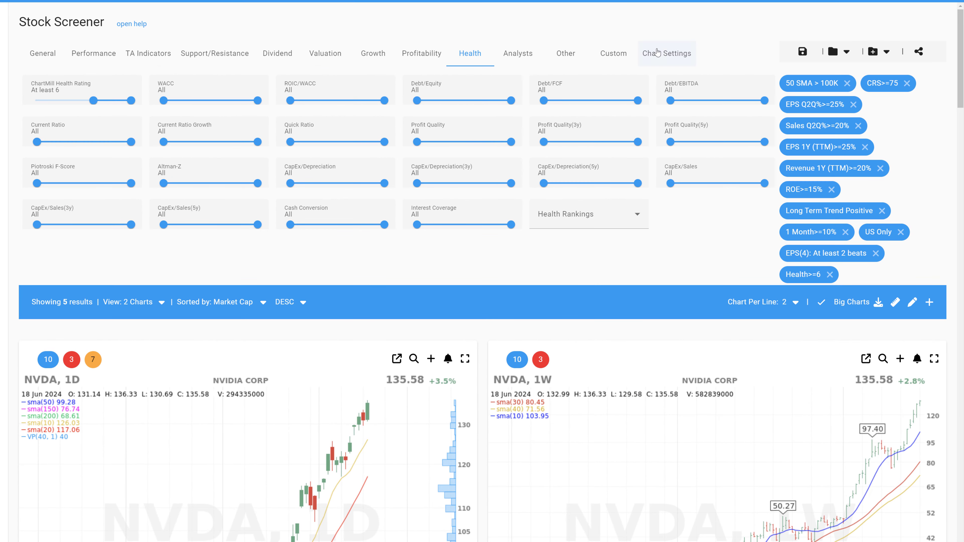
# - Set the main chart's Line Color Scheme to Dark Mode
pyautogui.click(654, 52)
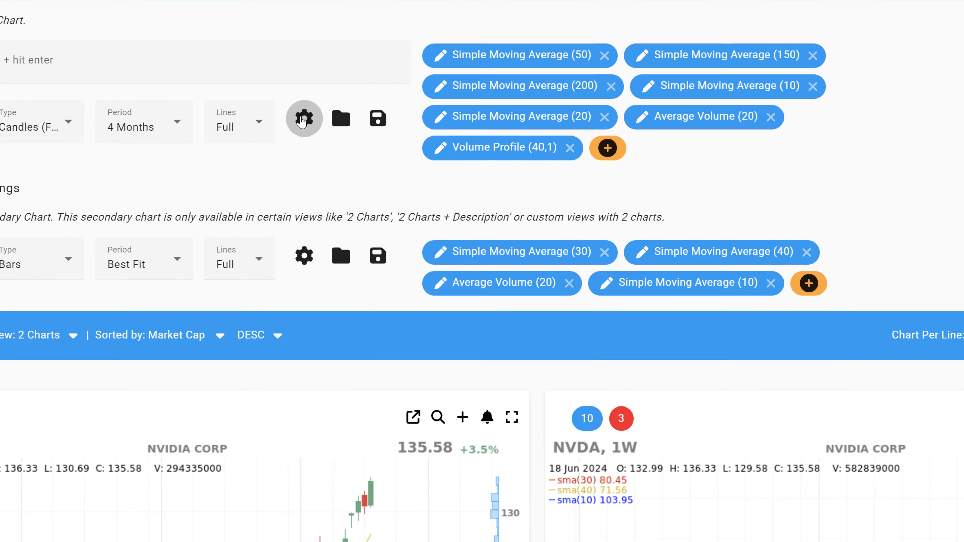
pyautogui.click(278, 177)
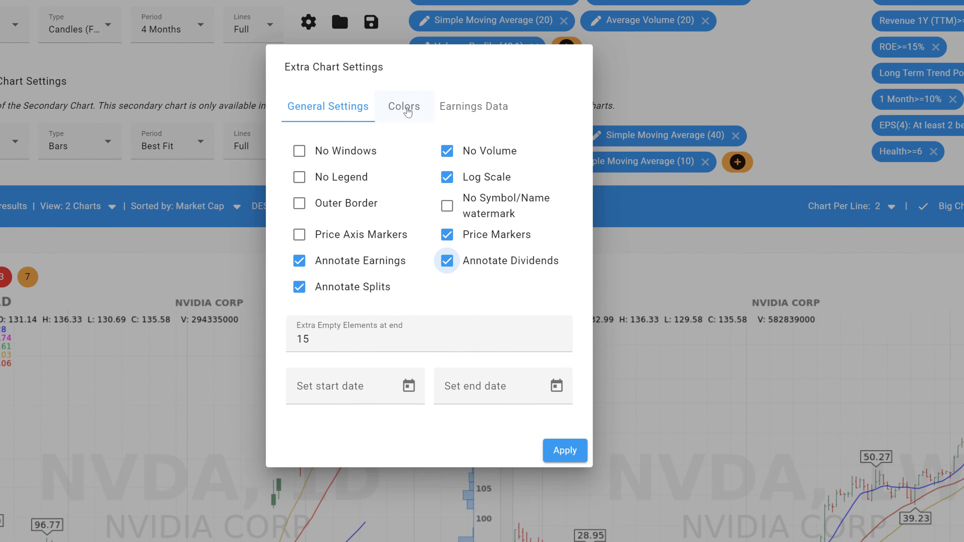
pyautogui.click(448, 118)
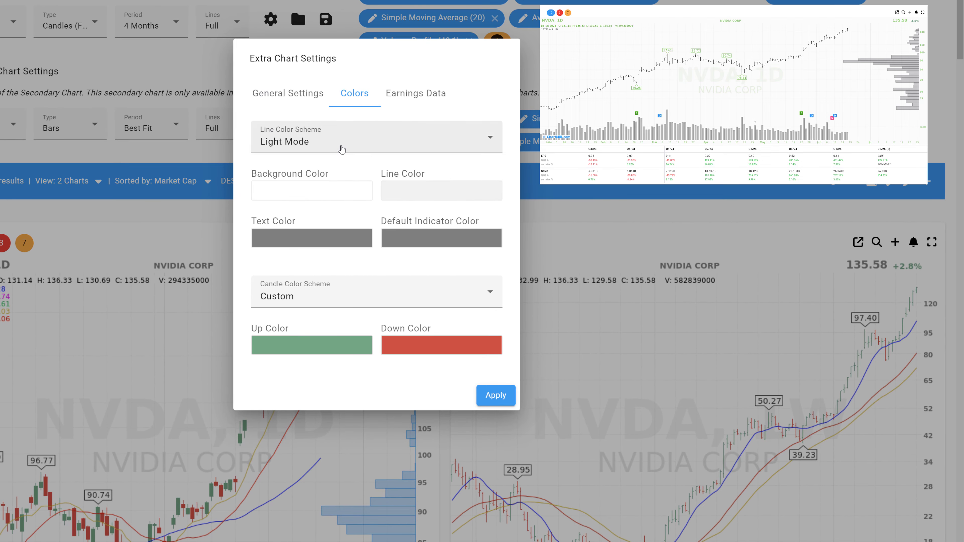
pyautogui.click(341, 148)
pyautogui.click(286, 201)
pyautogui.click(493, 395)
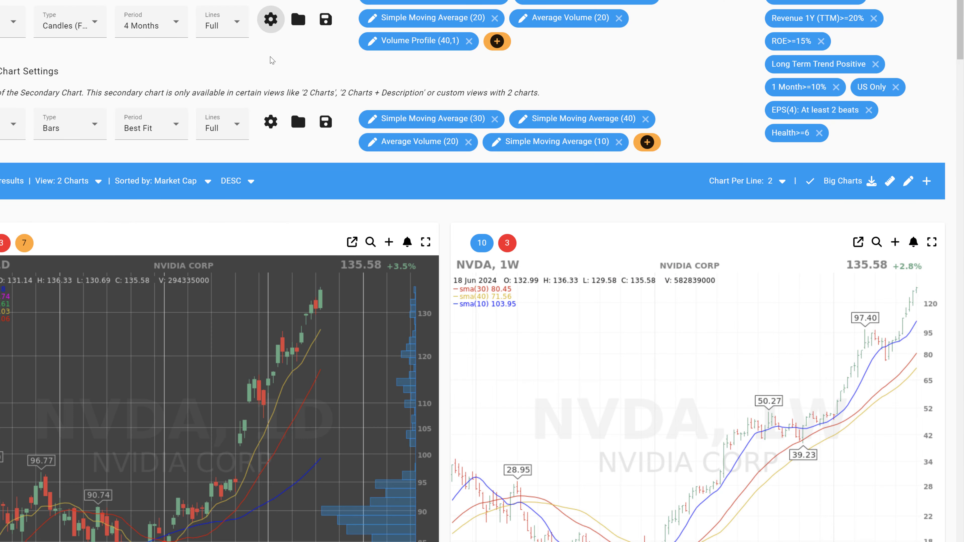
# - Turn on Show Earnings Table under the chart's Earnings Data settings
pyautogui.click(272, 25)
pyautogui.click(417, 95)
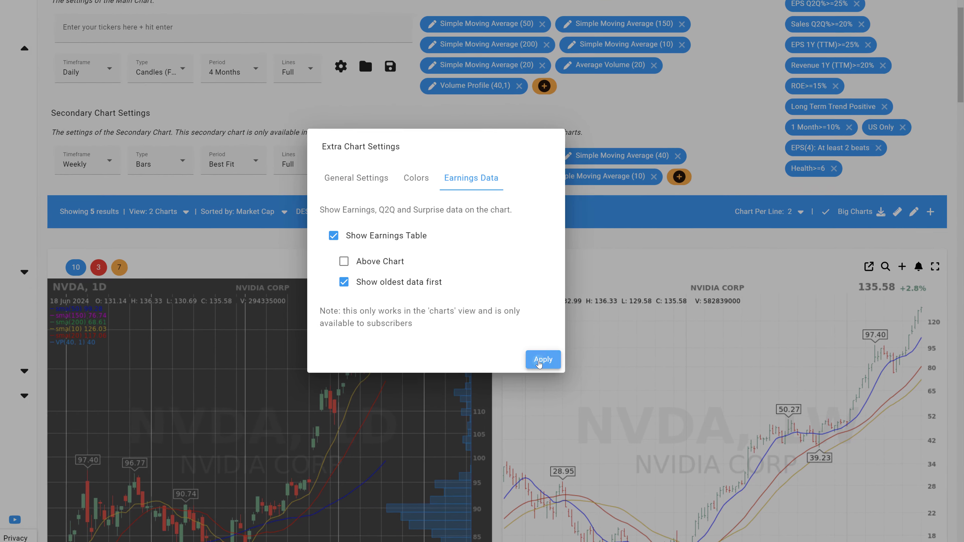
pyautogui.click(496, 346)
pyautogui.scroll(-10, 406, 338)
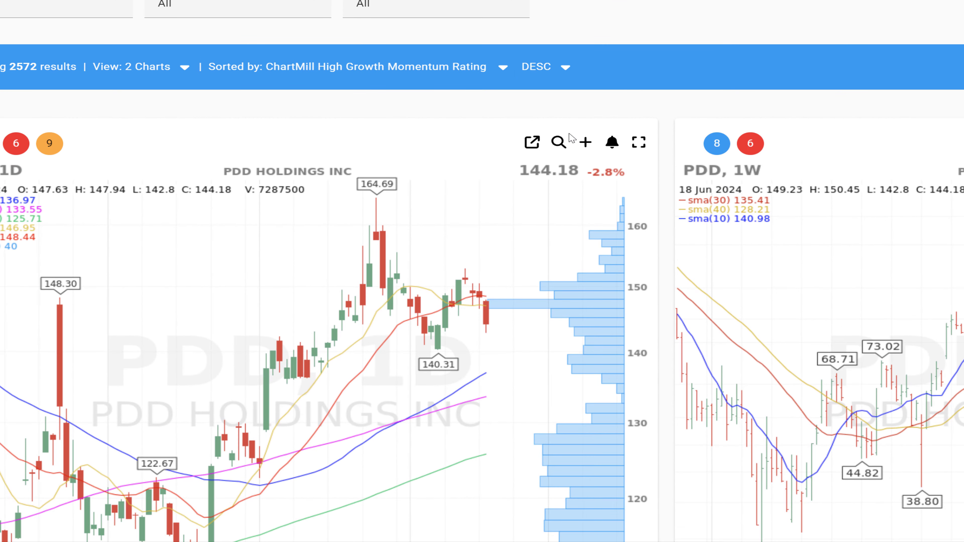
# - Look through the watchlist options for PDD and the saved watchlists without changes
pyautogui.click(585, 142)
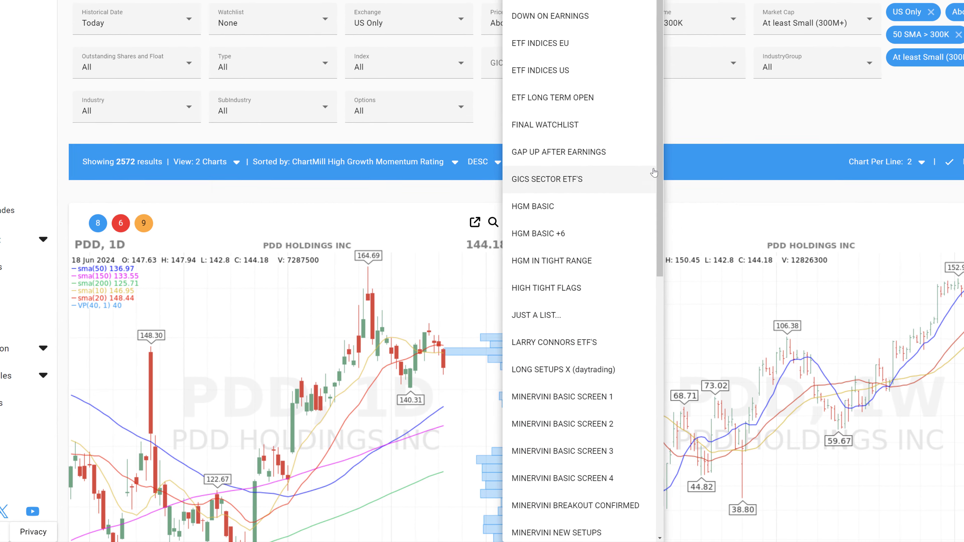
pyautogui.moveTo(655, 166); pyautogui.dragTo(655, 493)
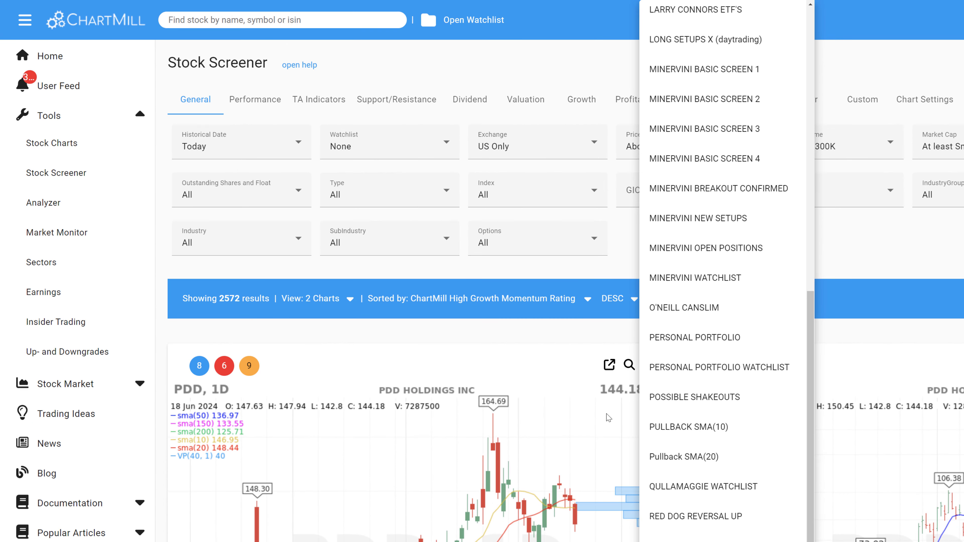
pyautogui.click(574, 281)
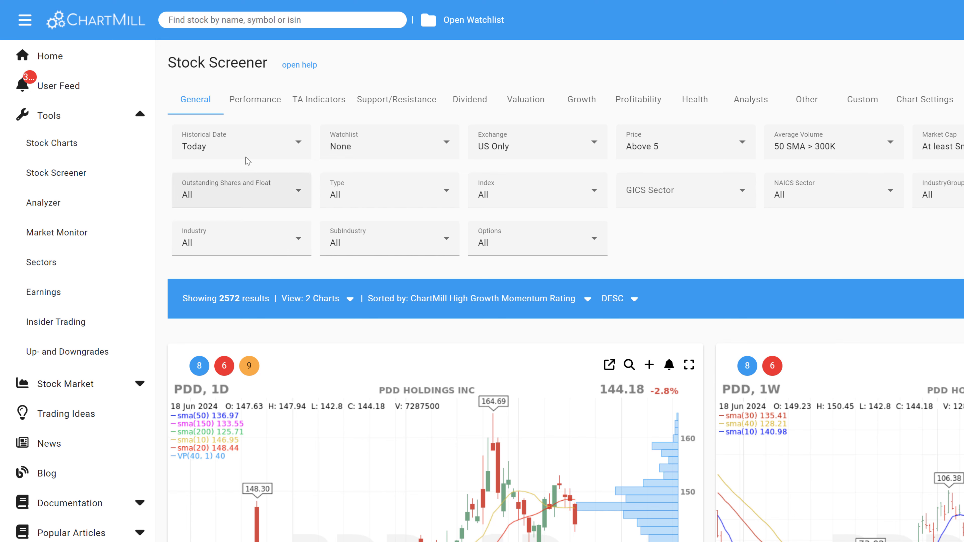
pyautogui.click(473, 20)
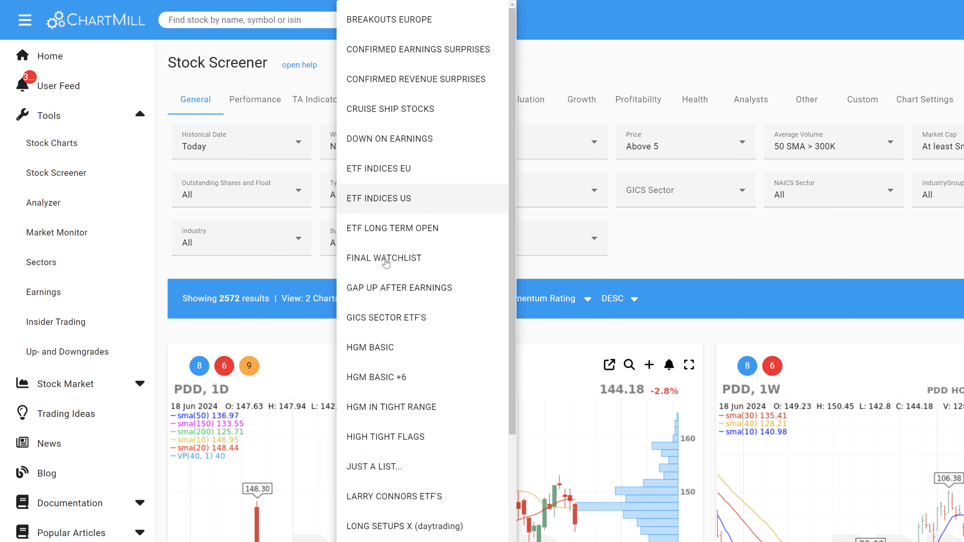
pyautogui.click(553, 22)
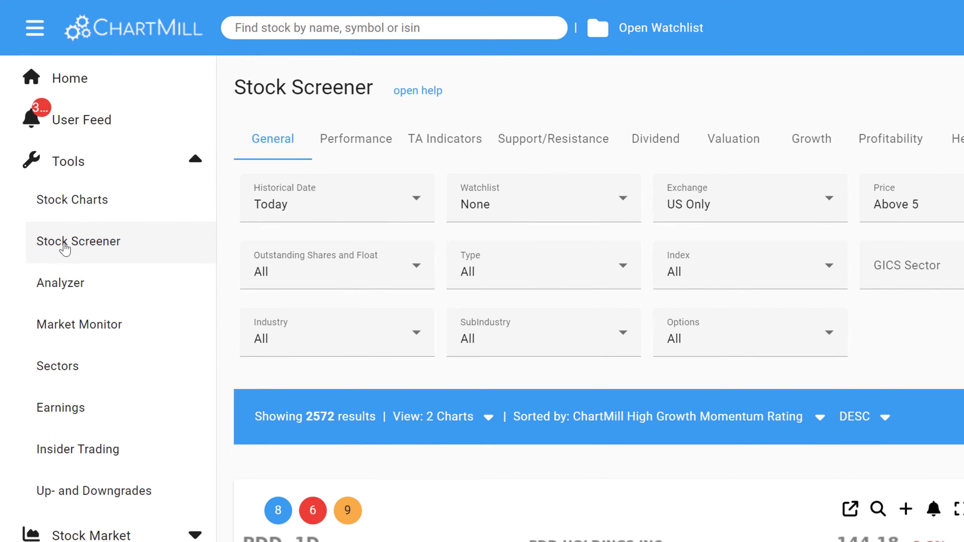
# - Load the CANSLIM+_US saved screen, leaving the Watchlist filter at None
pyautogui.click(518, 207)
pyautogui.click(521, 205)
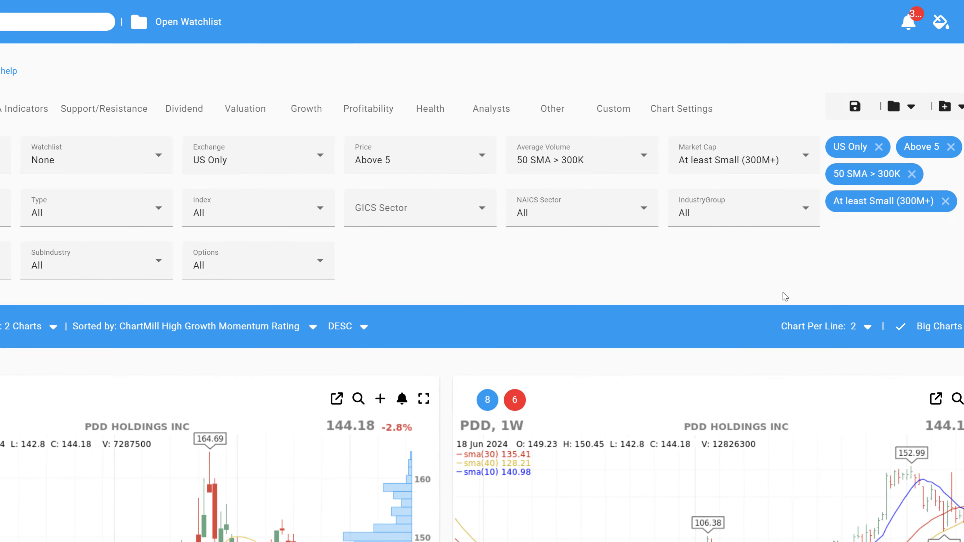
pyautogui.click(818, 103)
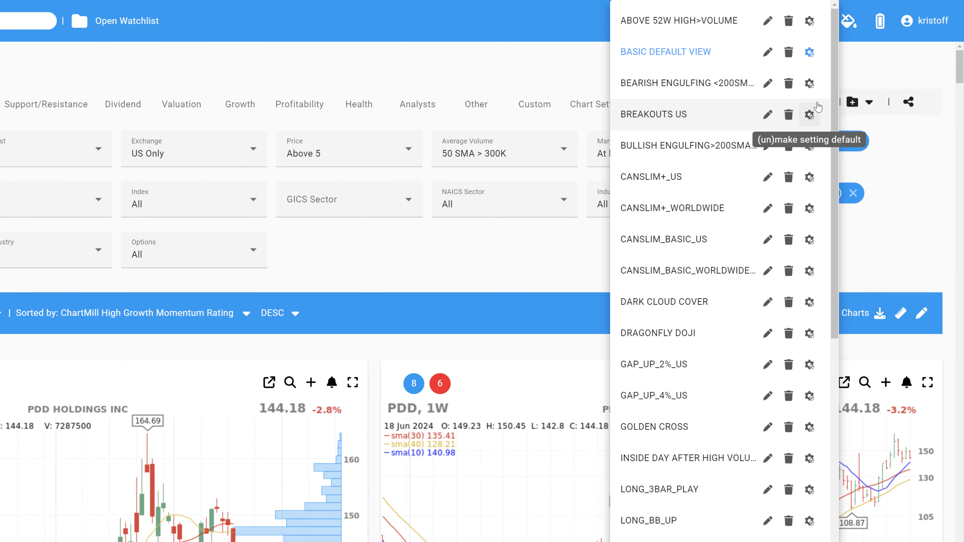
pyautogui.click(645, 176)
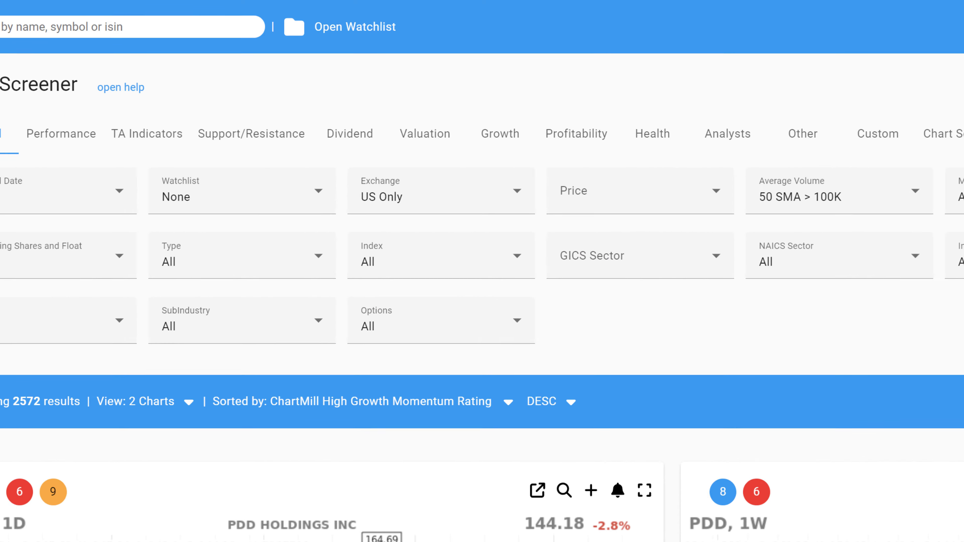
# - Restrict results to the Confirmed Earnings Surprises watchlist and scroll through the 3 result charts
pyautogui.click(250, 208)
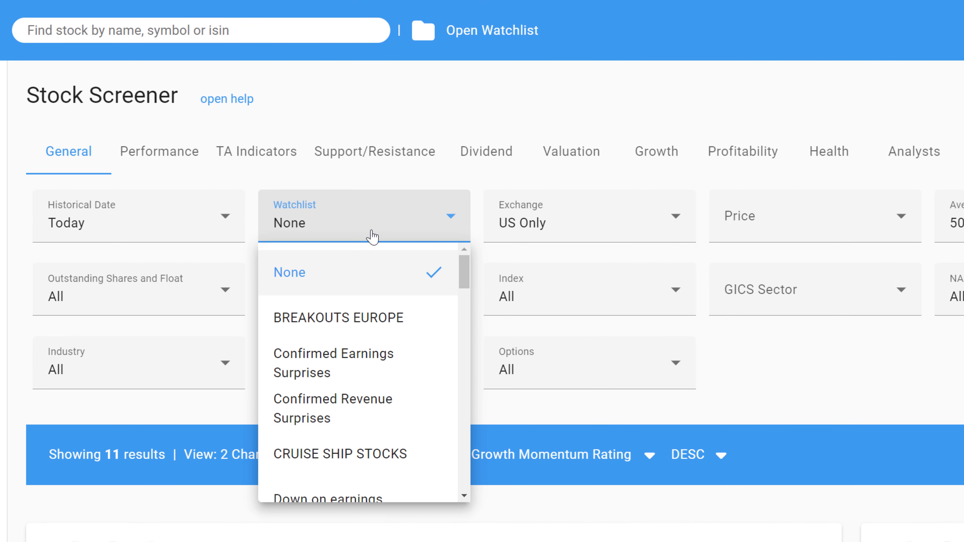
pyautogui.scroll(-2, 463, 281)
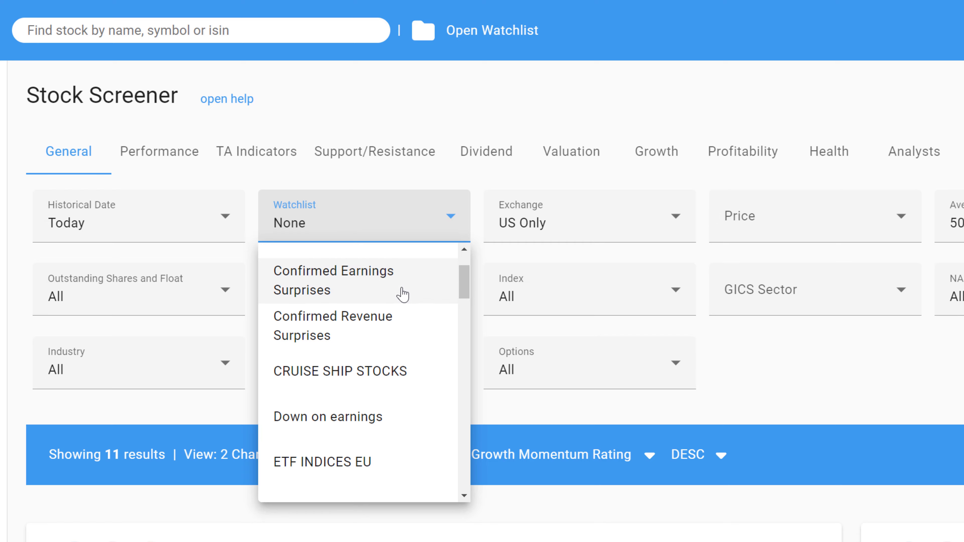
pyautogui.click(413, 297)
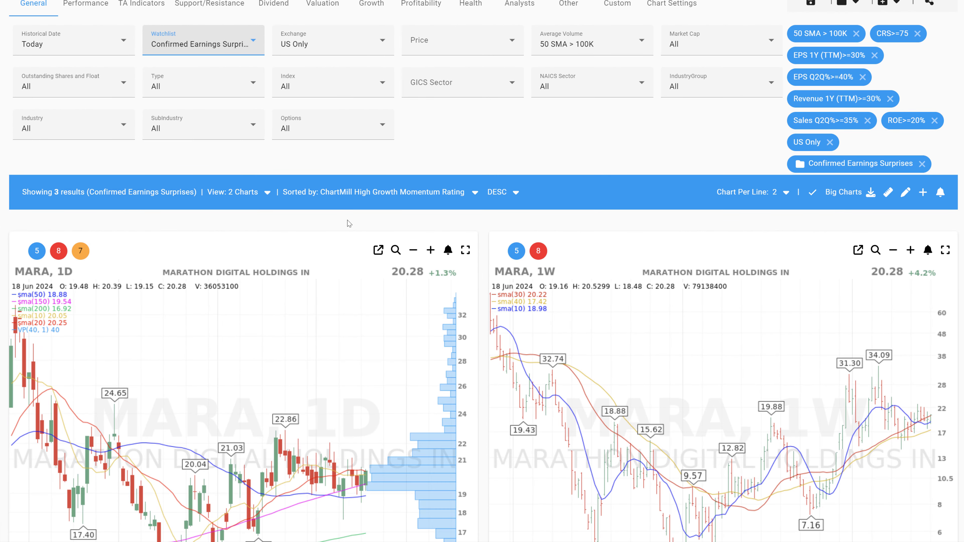
pyautogui.scroll(-10, 349, 223)
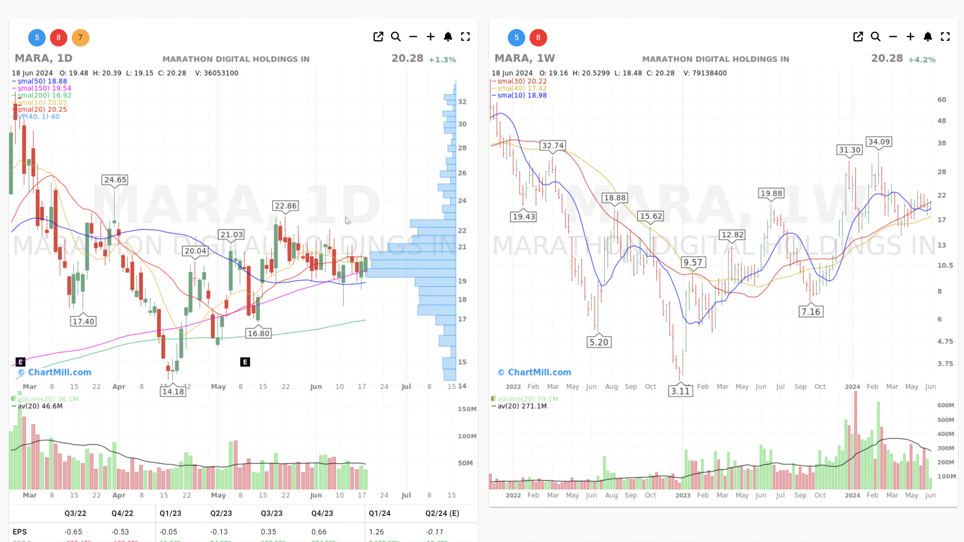
pyautogui.scroll(-5, 347, 220)
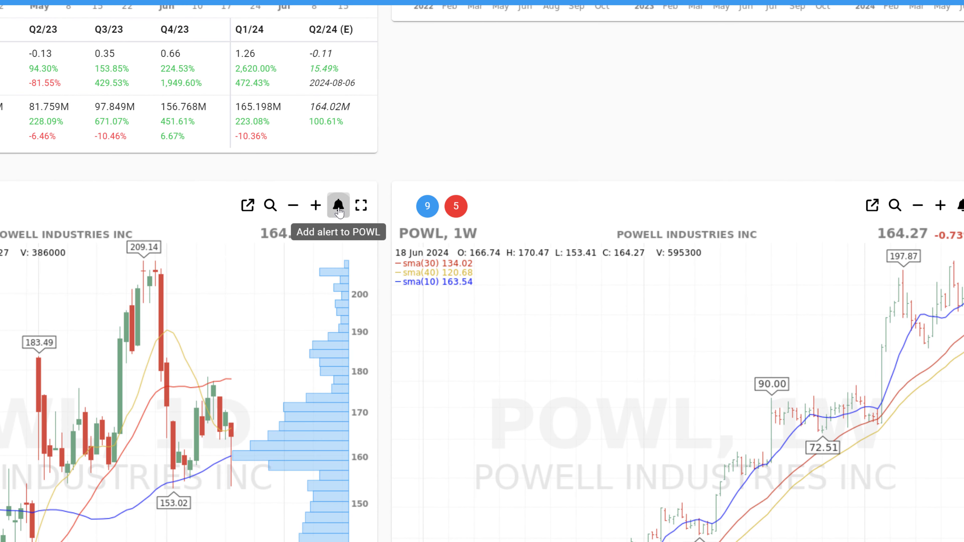
# - Open the alert dialog for POWL and dismiss it
pyautogui.click(338, 206)
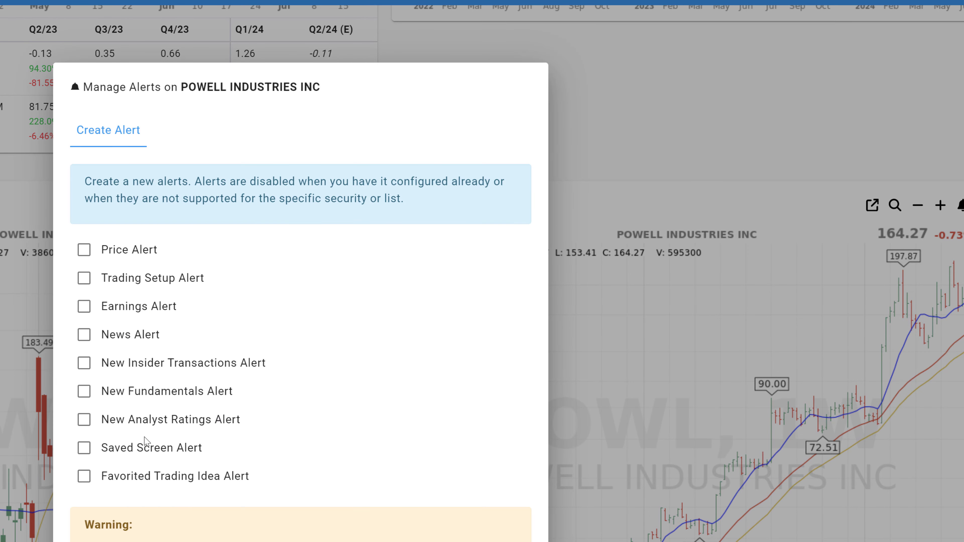
pyautogui.click(570, 163)
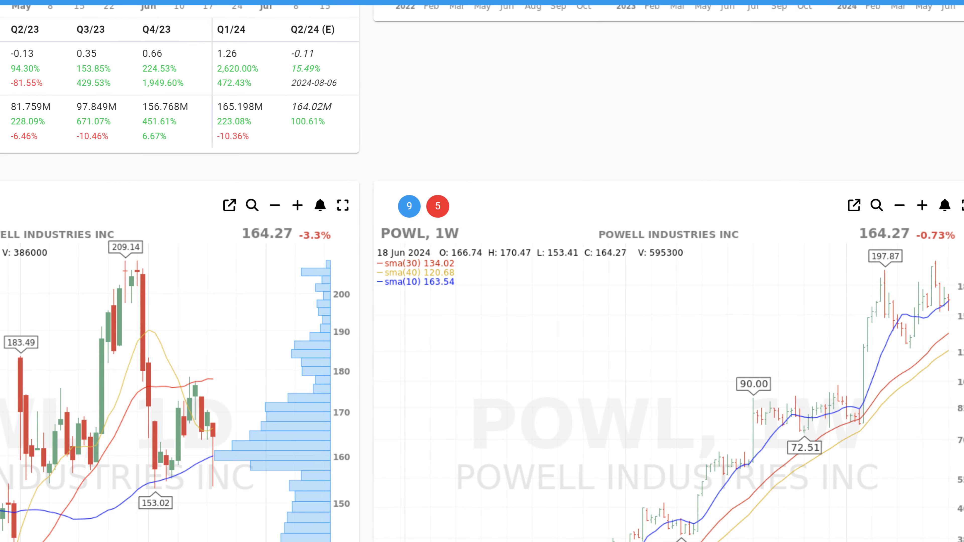
pyautogui.scroll(15, 947, 147)
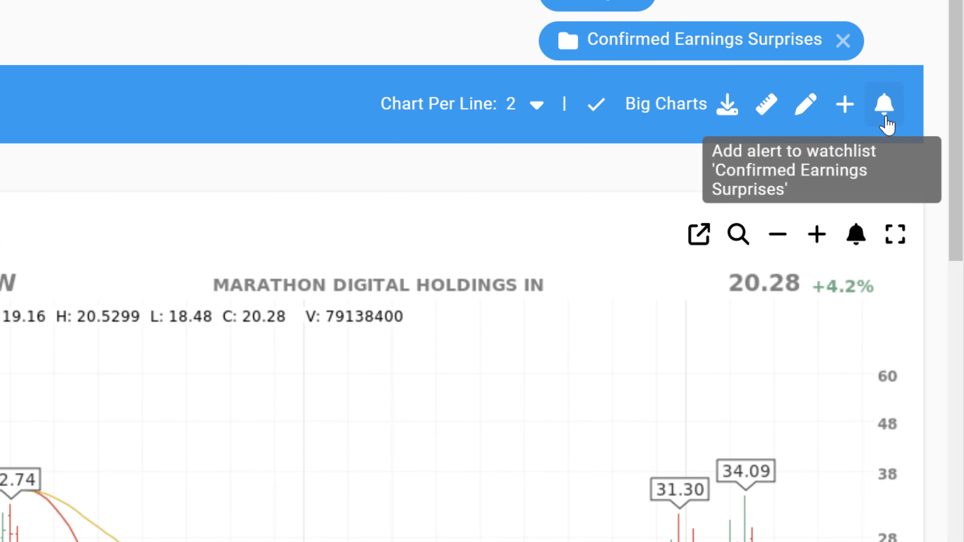
# - Create an earnings alert for the whole Confirmed Earnings Surprises watchlist
pyautogui.click(886, 117)
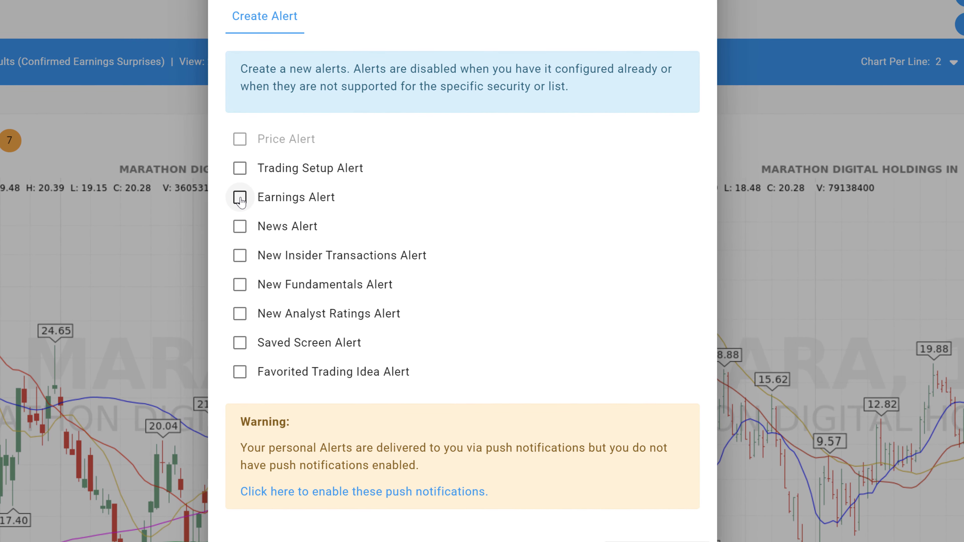
pyautogui.click(191, 157)
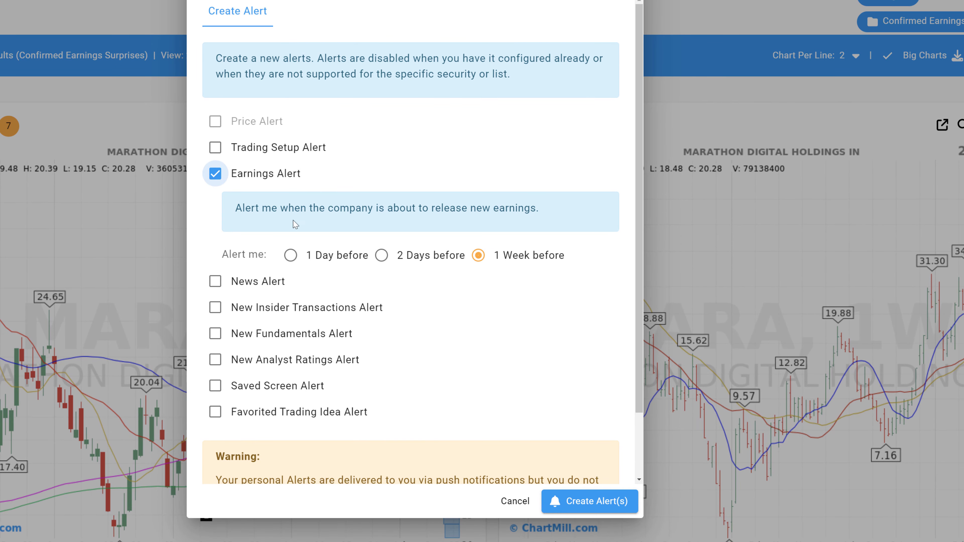
pyautogui.click(583, 502)
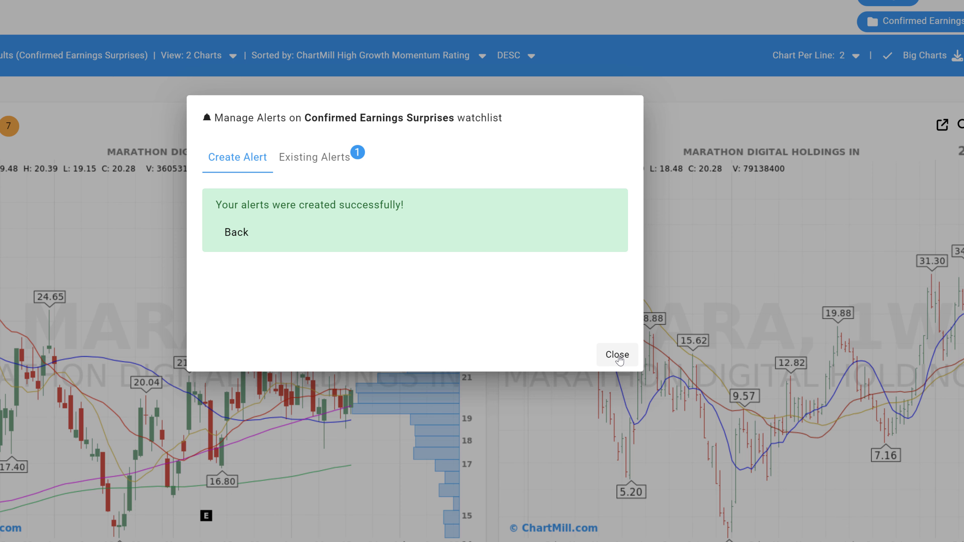
# - Close the Manage Alerts dialog
pyautogui.click(618, 355)
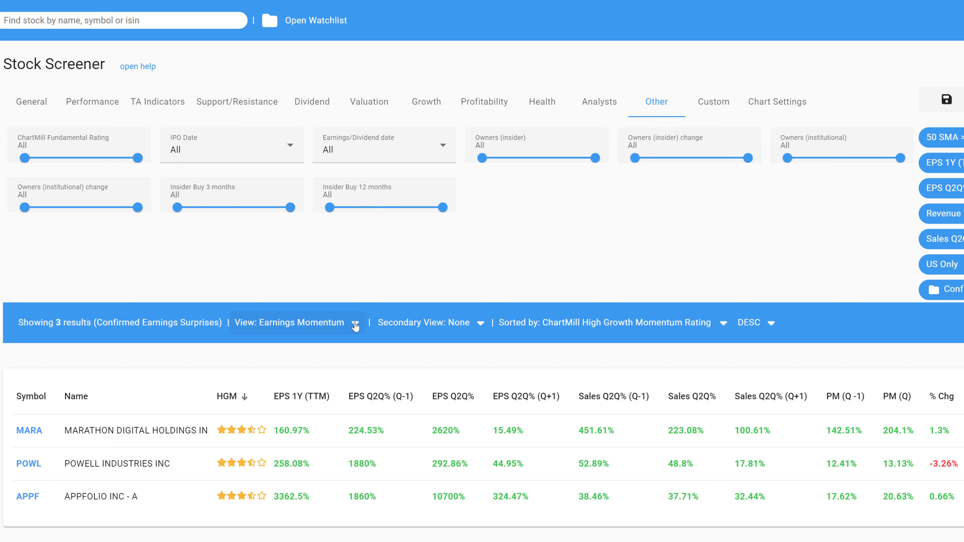
# - Switch the View to Charts so the 3 results appear as daily charts
pyautogui.click(355, 324)
pyautogui.moveTo(288, 350)
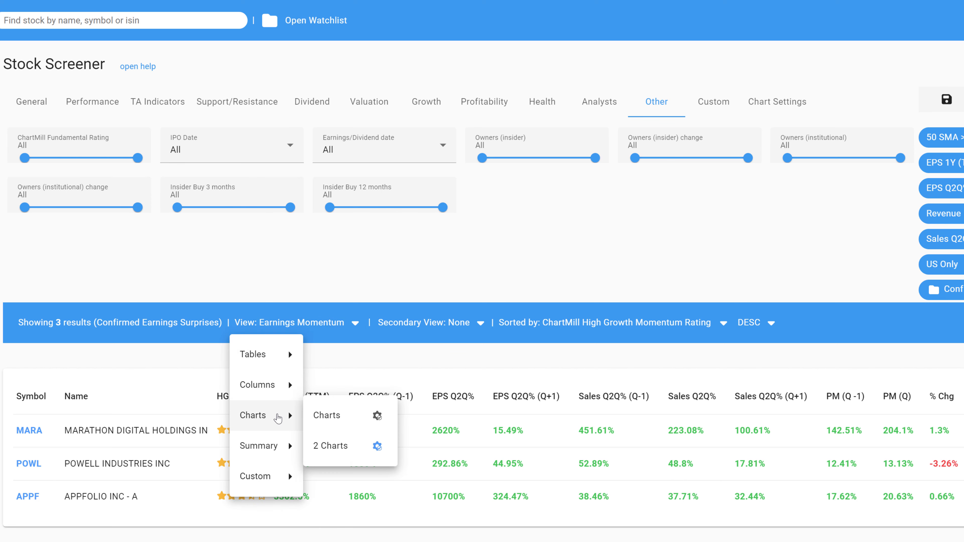
pyautogui.click(330, 351)
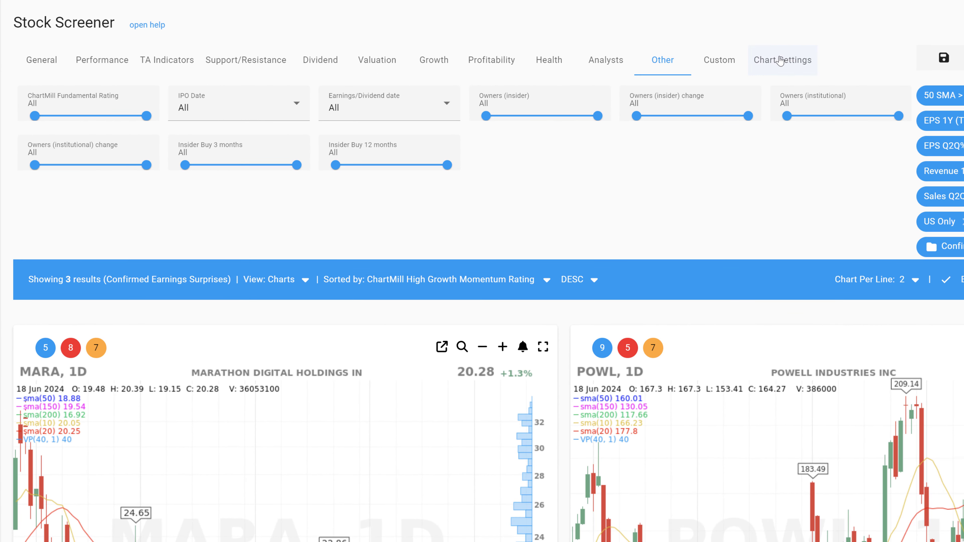
# - Bring up the Extra Chart Settings dialog showing its earnings data options
pyautogui.click(780, 60)
pyautogui.click(373, 197)
pyautogui.click(518, 183)
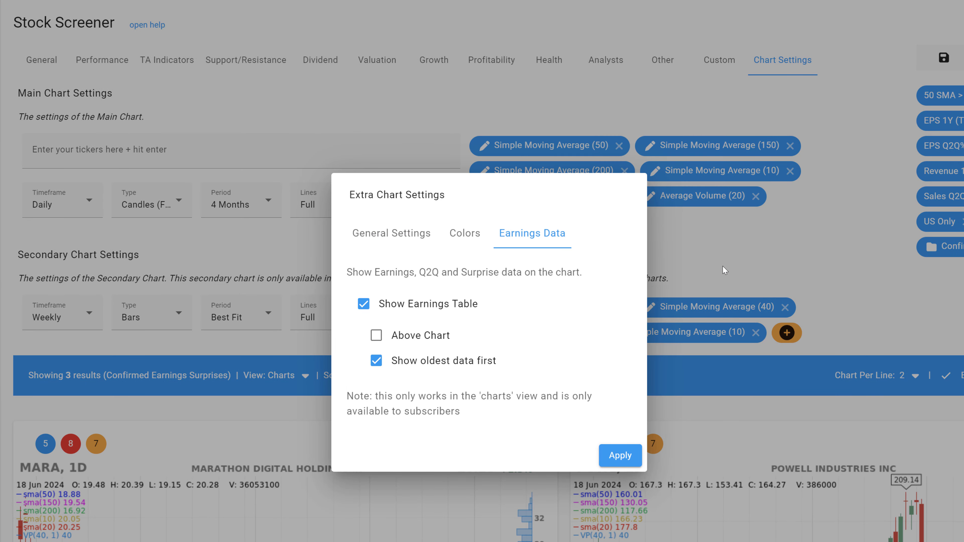
# - Close Extra Chart Settings, browse the Valuation, Growth, Profitability, Health and Other filters, and adjust the minimum Fundamental Rating
pyautogui.click(725, 271)
pyautogui.click(376, 60)
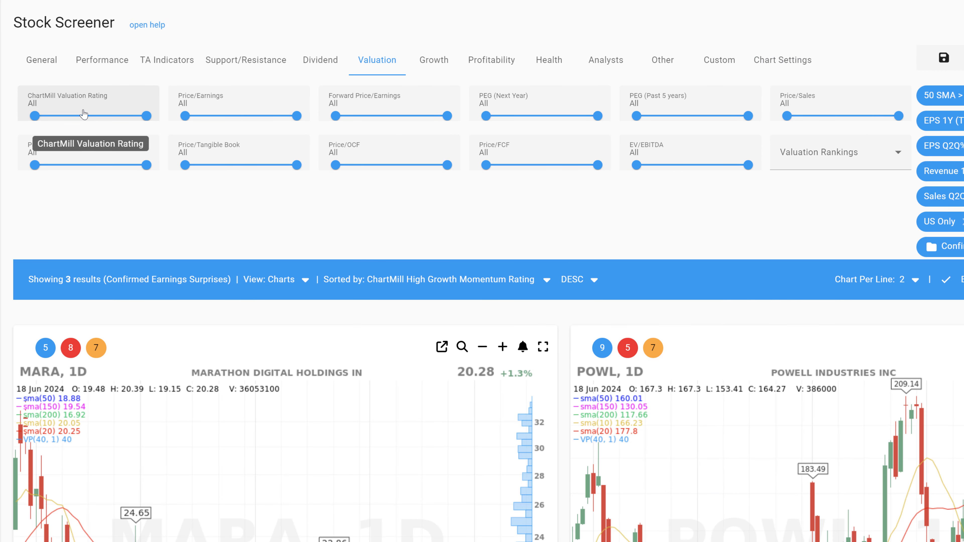
pyautogui.click(434, 61)
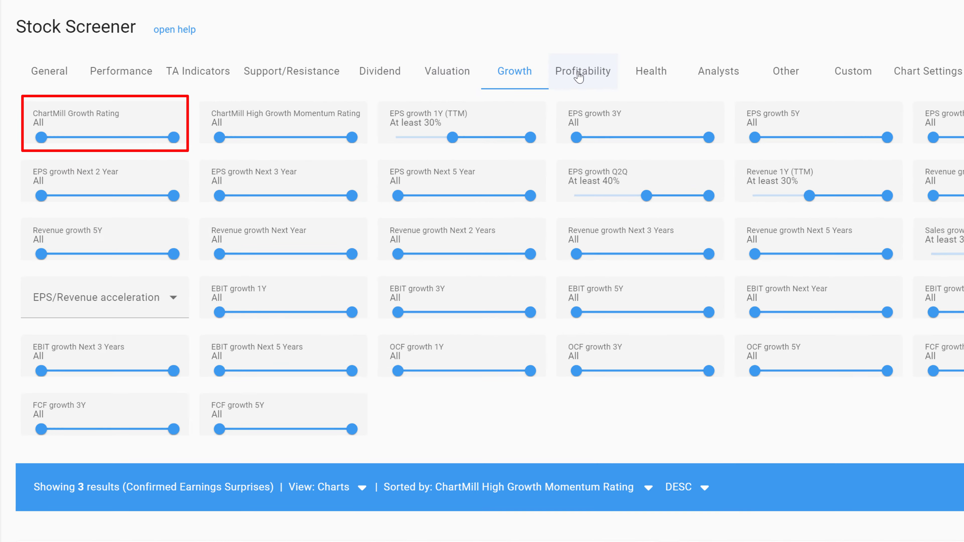
pyautogui.click(572, 74)
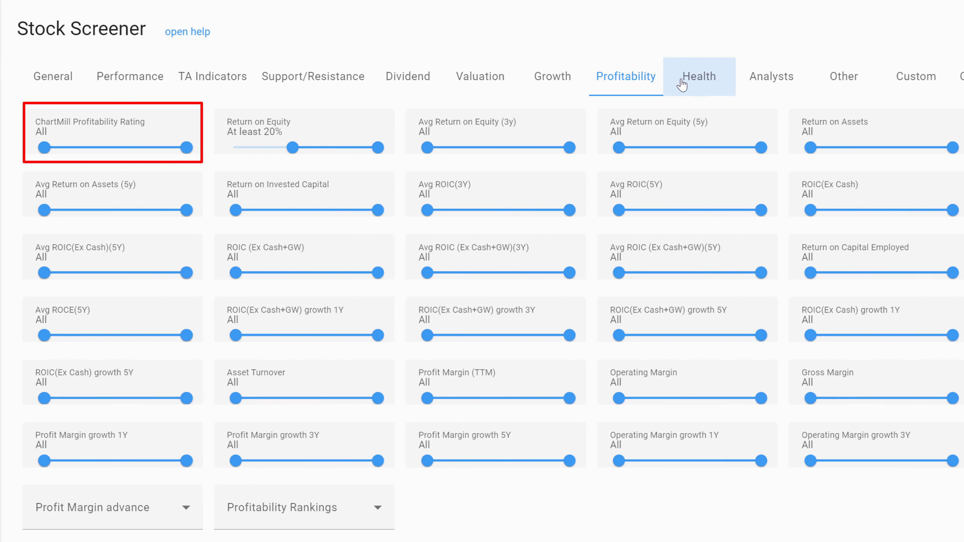
pyautogui.click(682, 84)
pyautogui.click(840, 81)
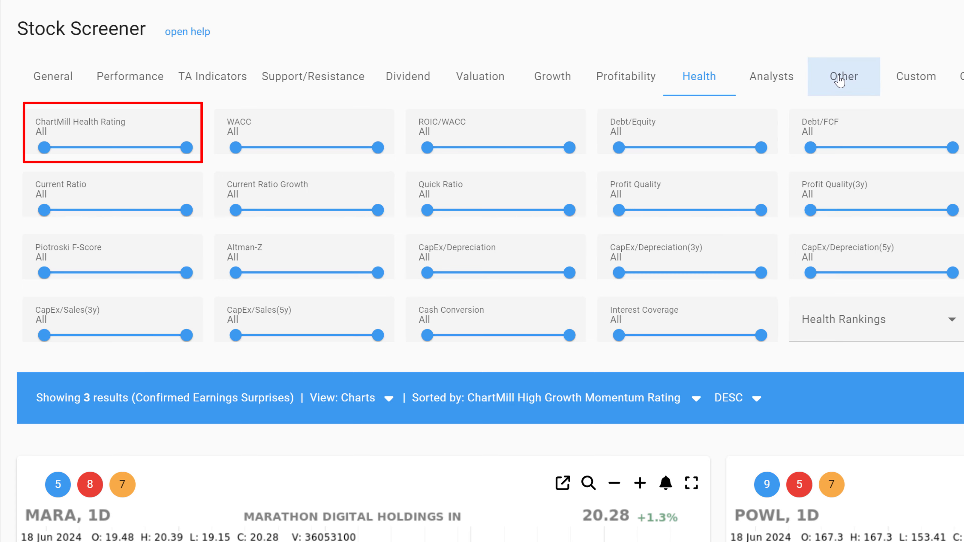
pyautogui.moveTo(52, 150); pyautogui.dragTo(93, 157)
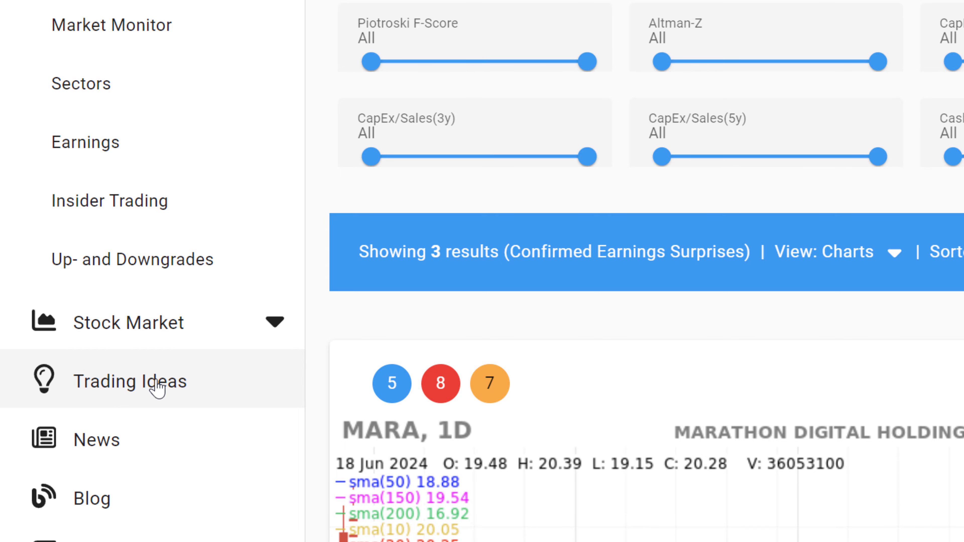
# - On Trading Ideas, limit the ideas to Long only, using both TA and FA
pyautogui.click(236, 361)
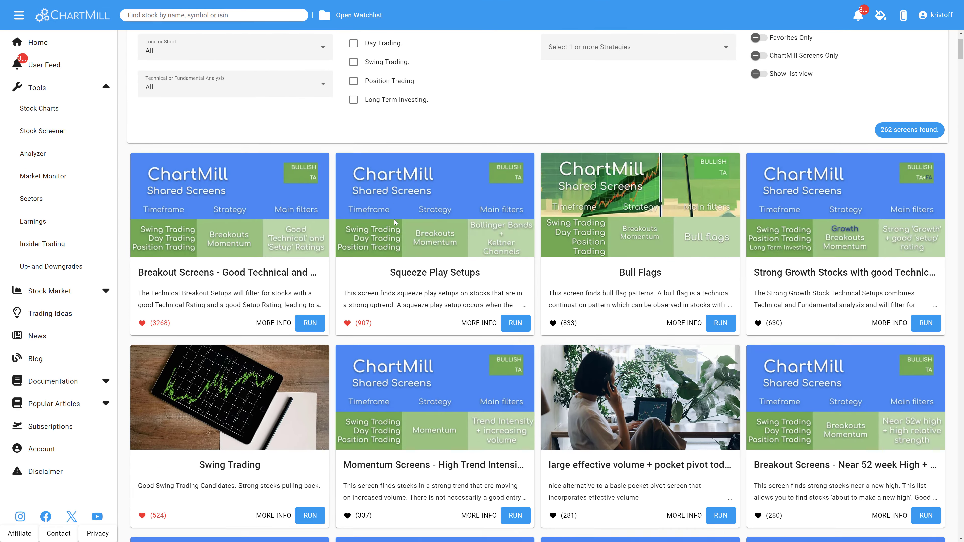
pyautogui.scroll(-8, 394, 219)
pyautogui.scroll(10, 394, 219)
pyautogui.scroll(1, 394, 219)
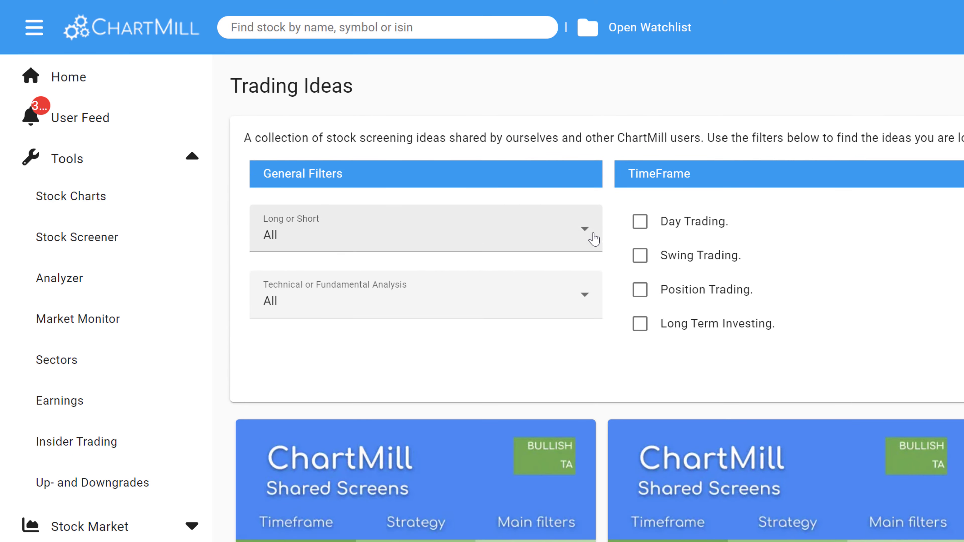
pyautogui.click(326, 129)
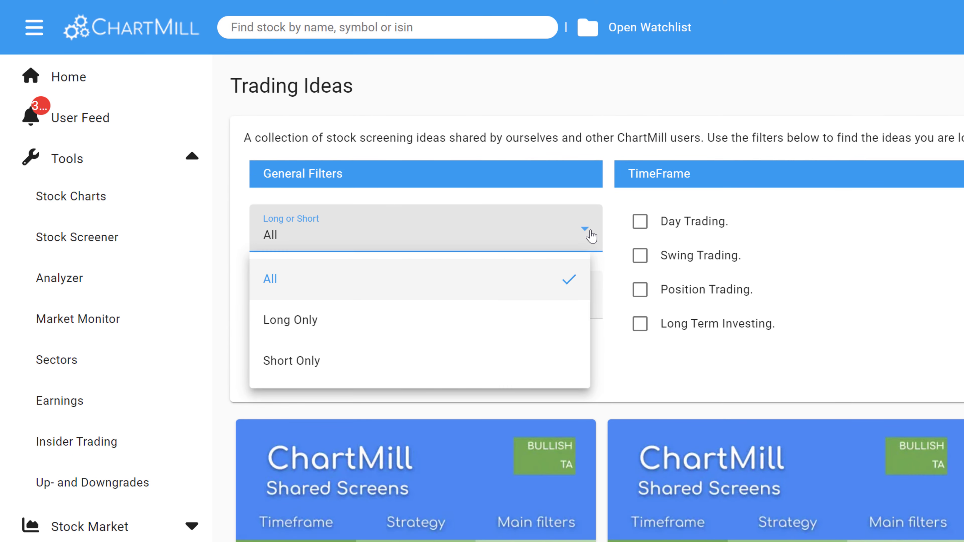
pyautogui.click(302, 323)
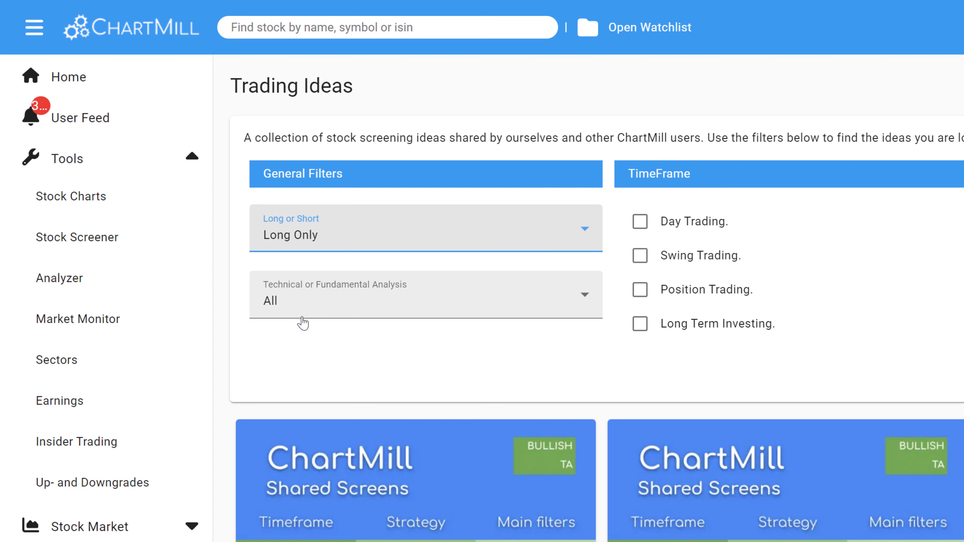
pyautogui.click(334, 303)
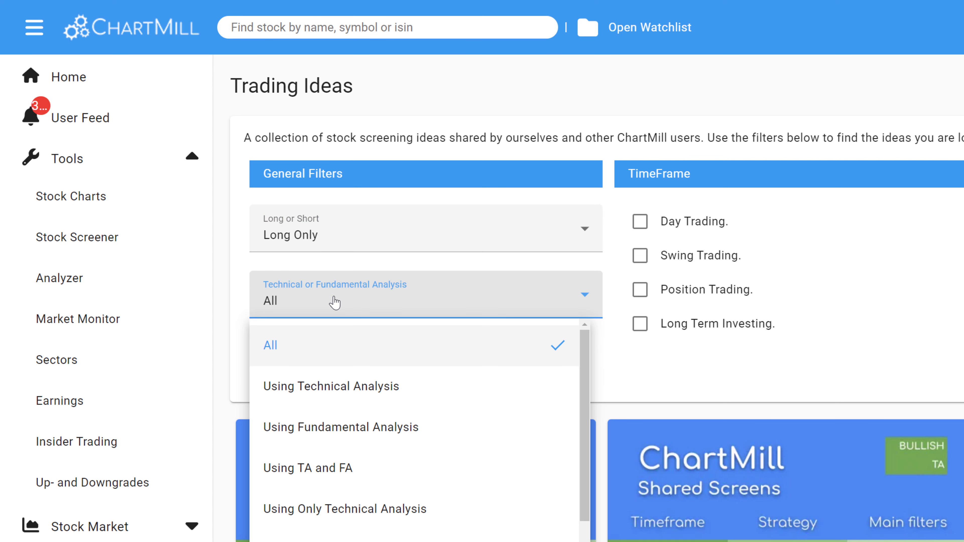
pyautogui.scroll(-1, 585, 371)
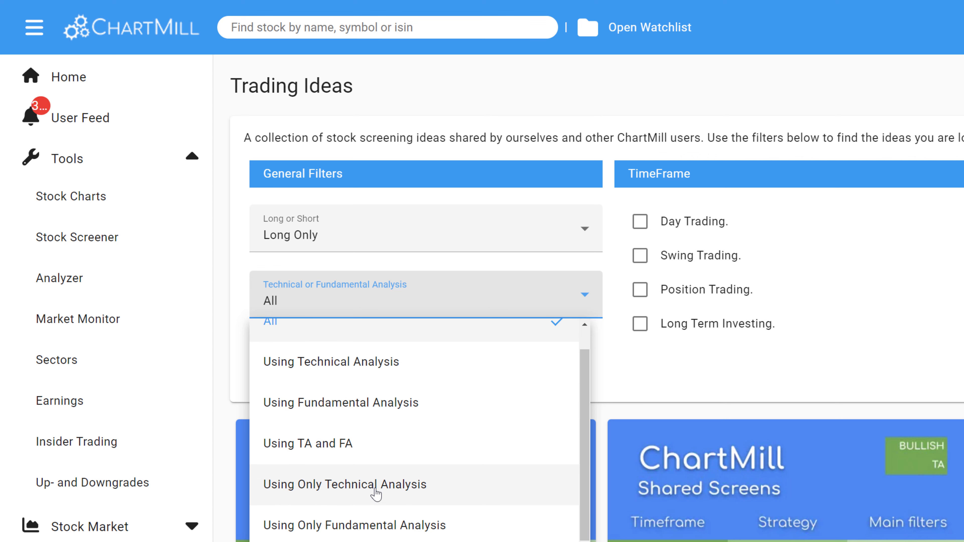
pyautogui.click(359, 456)
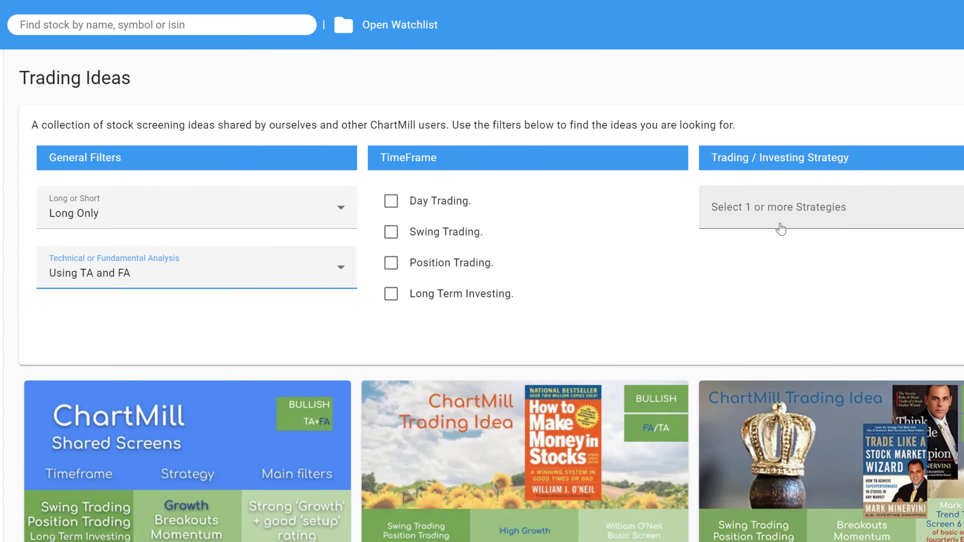
# - Set the Trading / Investing Strategy to Growth Investing
pyautogui.click(963, 243)
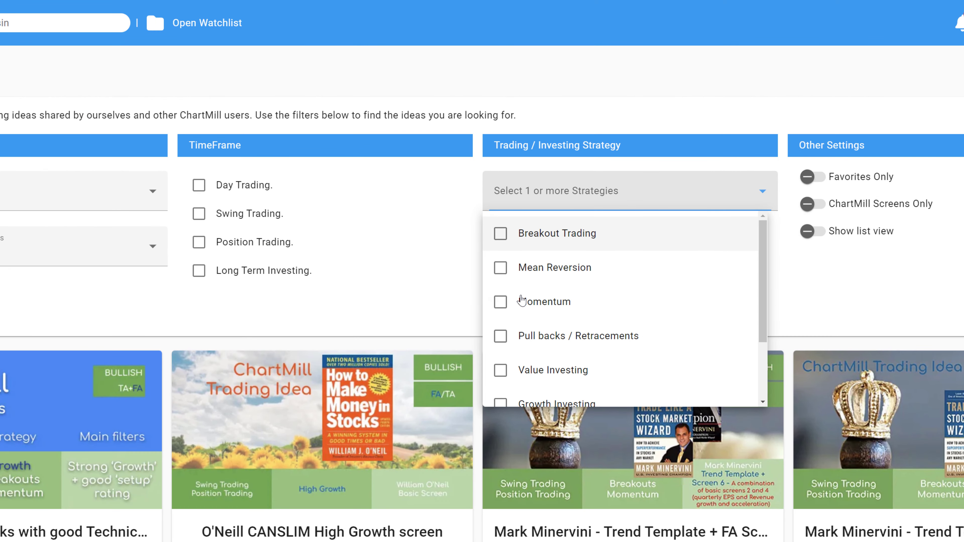
pyautogui.scroll(-3, 522, 300)
pyautogui.click(501, 316)
pyautogui.click(841, 303)
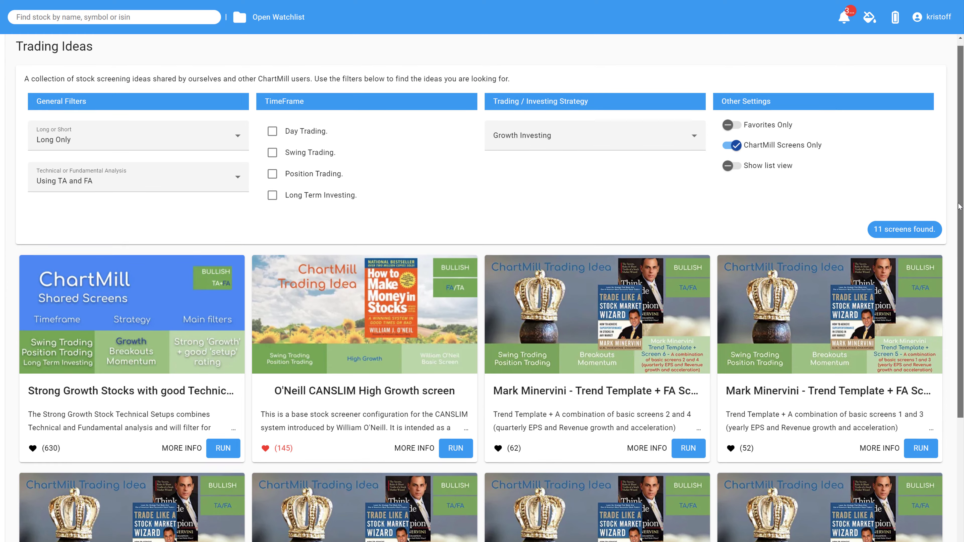
# - Show the details of the O'Neill CANSLIM High Growth screen
pyautogui.scroll(-2, 963, 317)
pyautogui.scroll(-4, 959, 231)
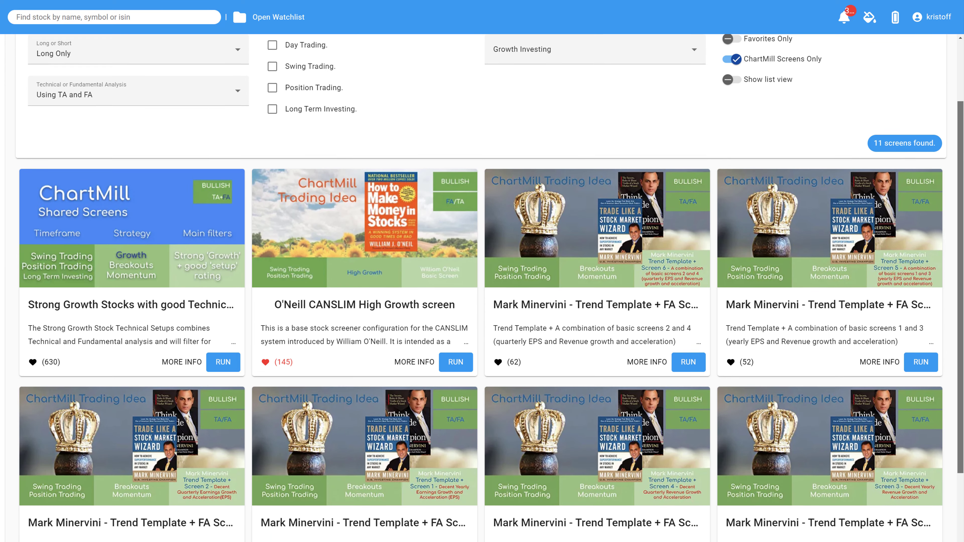
pyautogui.scroll(-1, 415, 237)
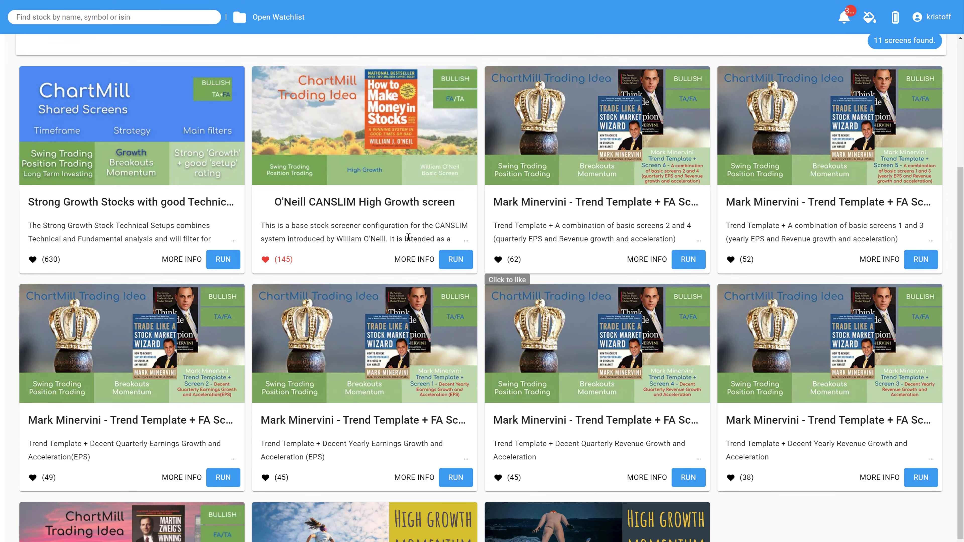
pyautogui.click(408, 265)
# - Run the O'Neill CANSLIM High Growth screen, raise minimum Return on Equity to 15%, and save it
pyautogui.scroll(-1, 153, 356)
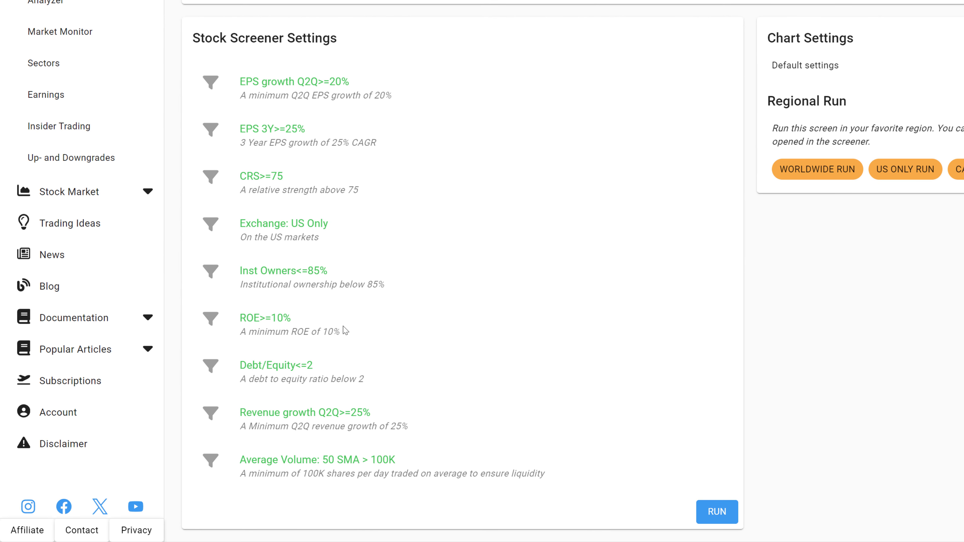
pyautogui.click(698, 518)
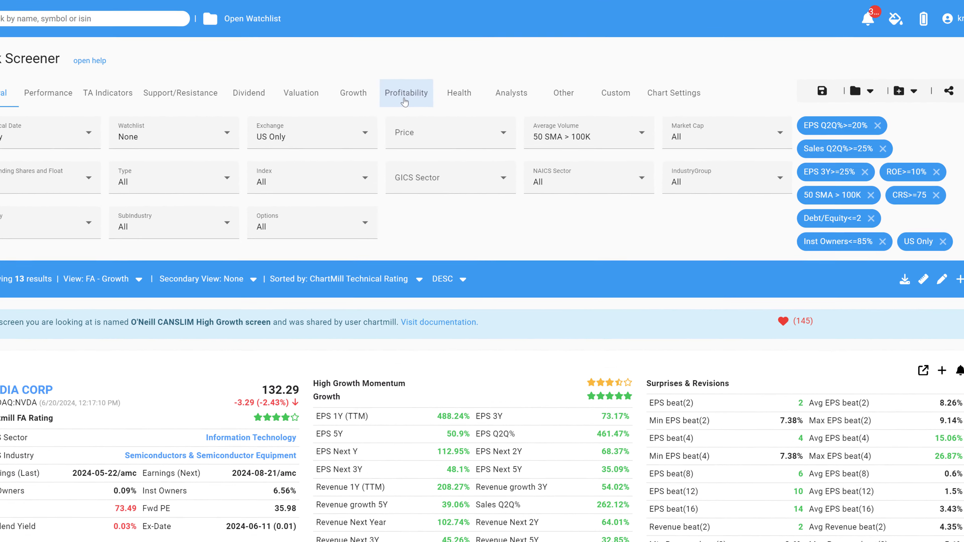
pyautogui.click(497, 78)
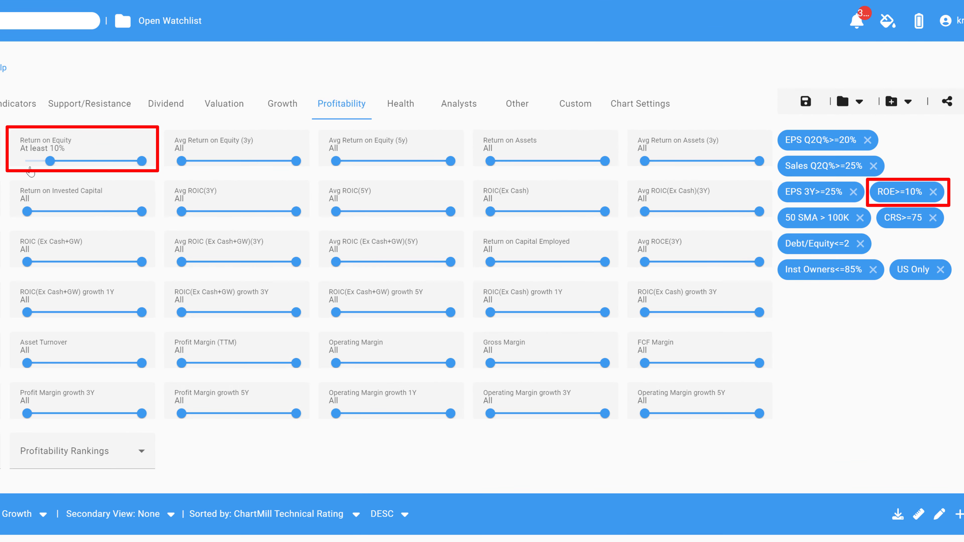
pyautogui.moveTo(52, 163)
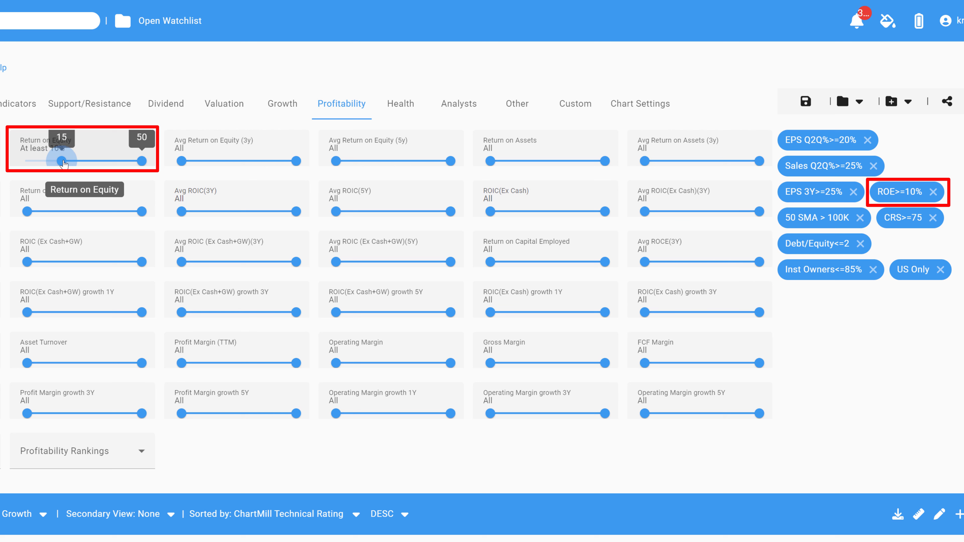
pyautogui.moveTo(42, 167); pyautogui.dragTo(66, 170)
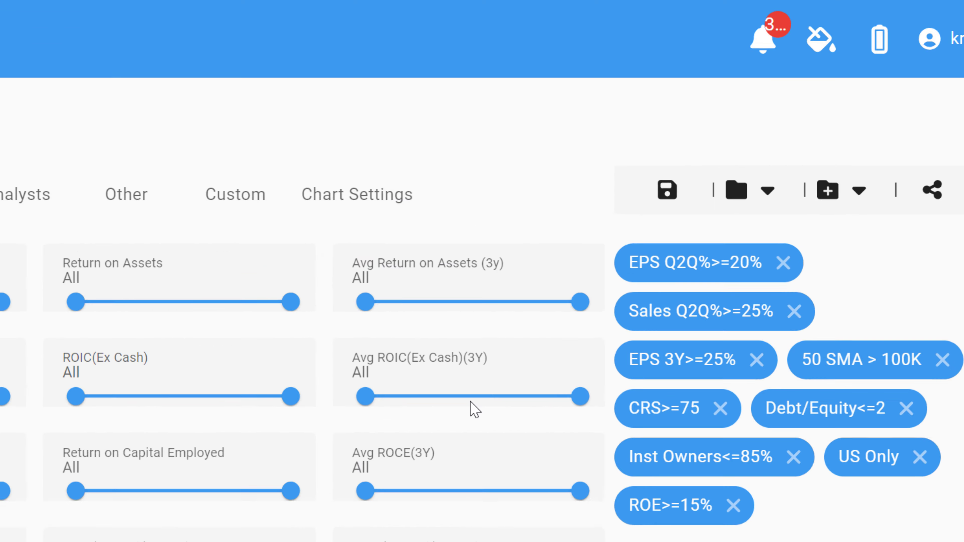
pyautogui.click(662, 193)
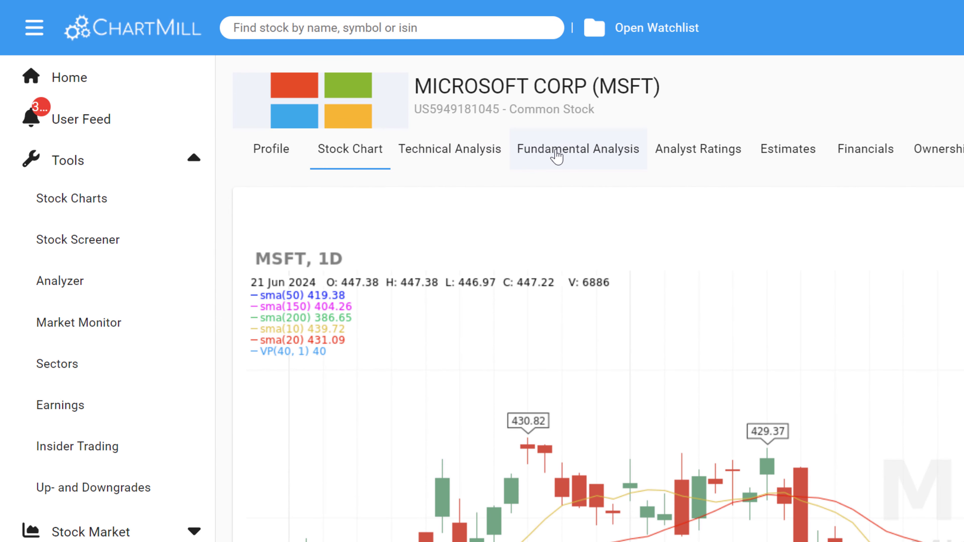
# - Read Microsoft's Fundamental Analysis: rating 7, profitability 8, growth 7, plus the health section
pyautogui.click(568, 160)
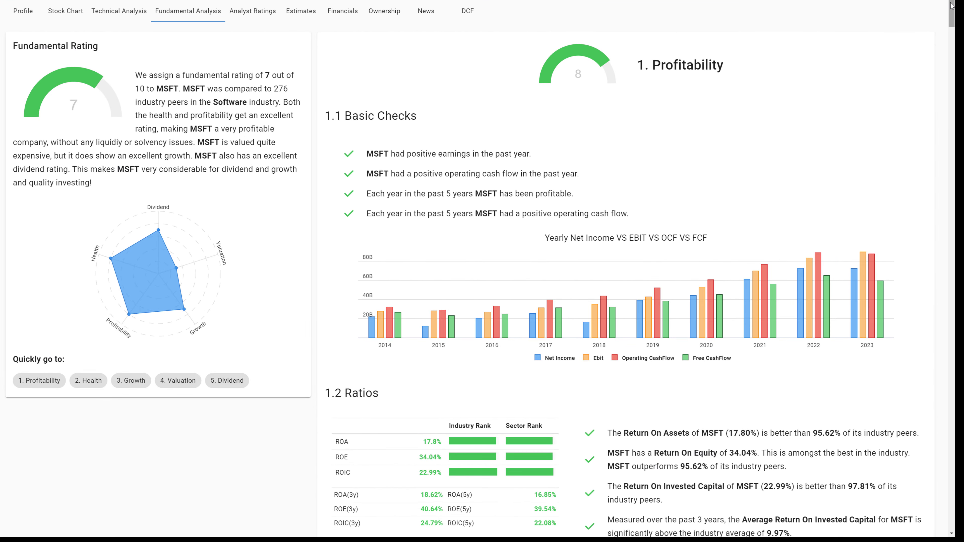
pyautogui.moveTo(951, 5)
pyautogui.mouseDown()
pyautogui.moveTo(943, 399)
pyautogui.moveTo(906, 90)
pyautogui.mouseUp()
pyautogui.scroll(-10, 905, 90)
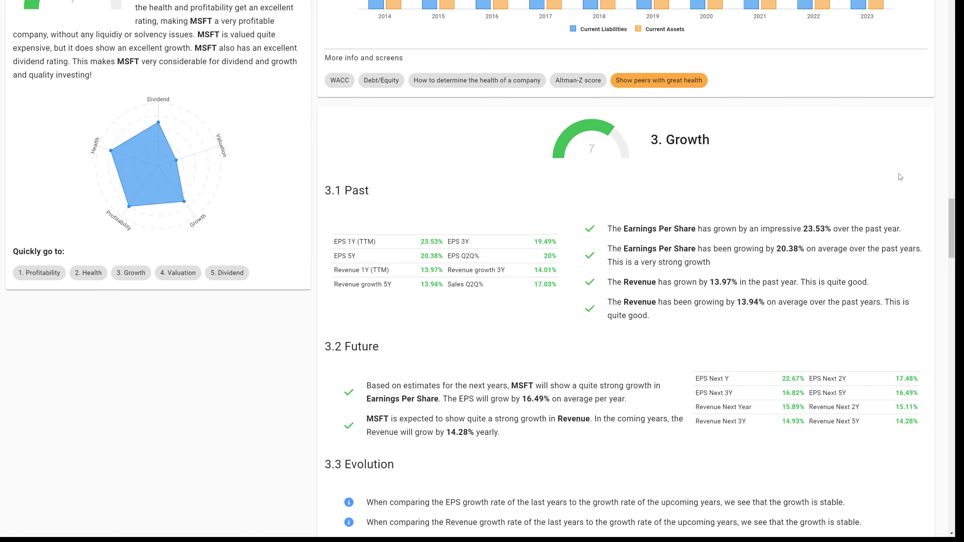
pyautogui.moveTo(952, 219); pyautogui.dragTo(945, 15)
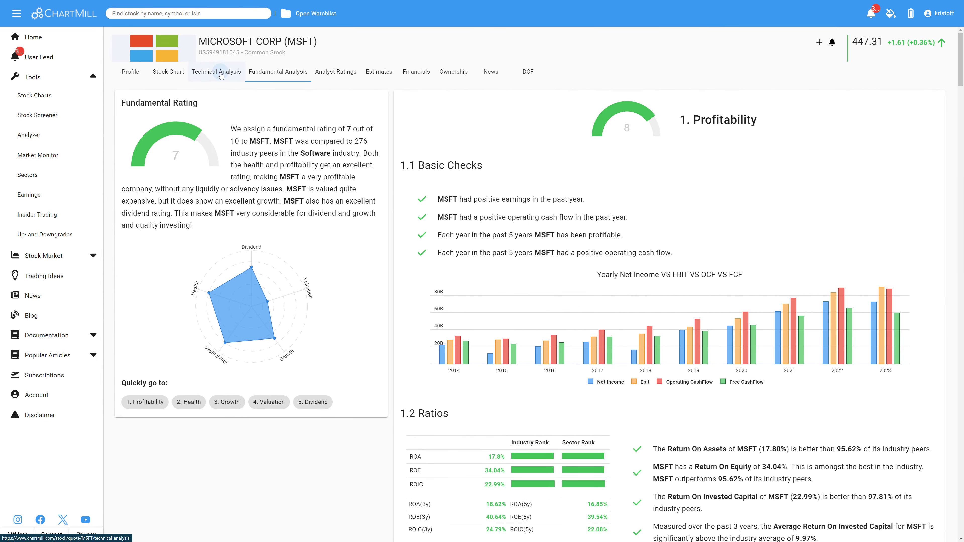
# - Show MSFT's Technical Analysis with technical rating 10, setup rating 3 and the pattern tables
pyautogui.click(221, 75)
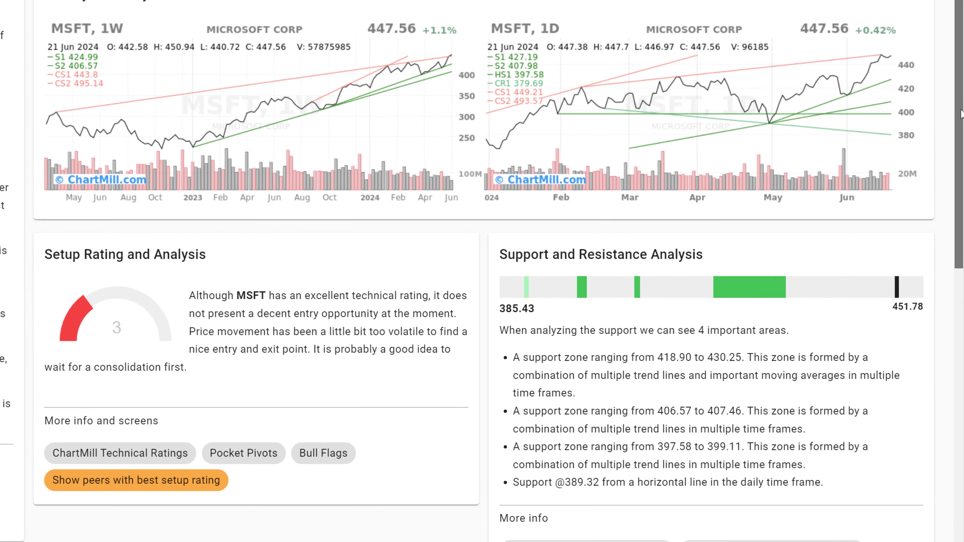
pyautogui.scroll(-8, 482, 271)
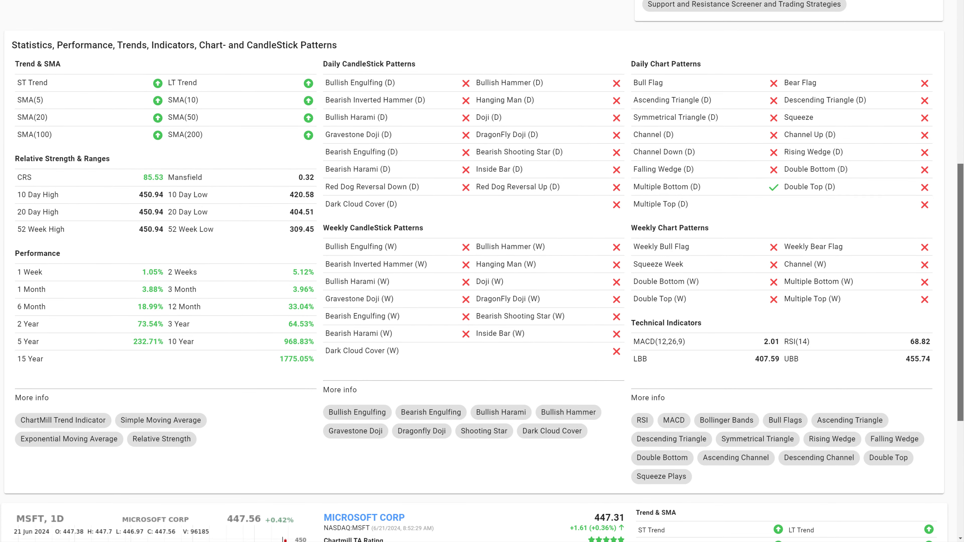
pyautogui.scroll(13, 367, 160)
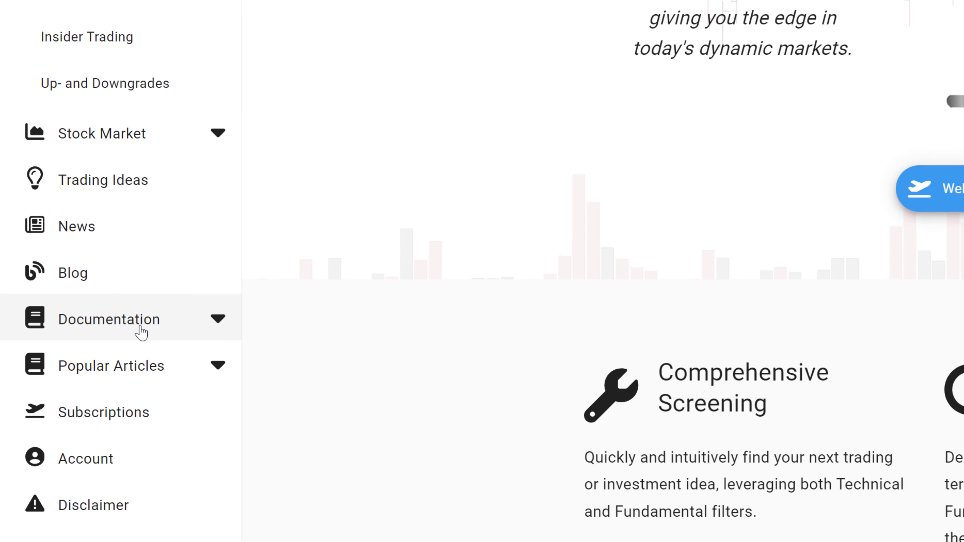
# - Browse the Fundamental Analysis, Stock Screener and Trading & Investing docs, then bring up the registration form
pyautogui.click(197, 329)
pyautogui.scroll(-5, 181, 323)
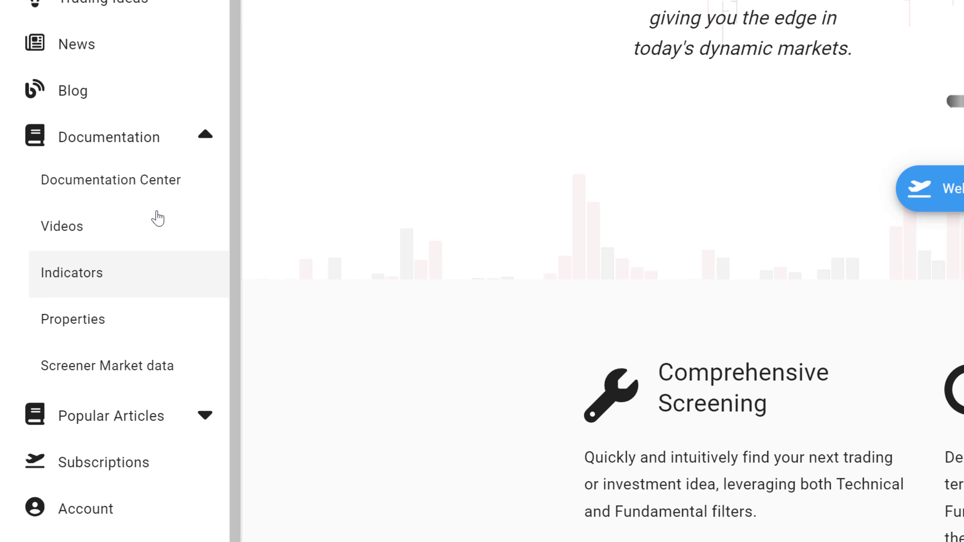
pyautogui.click(110, 181)
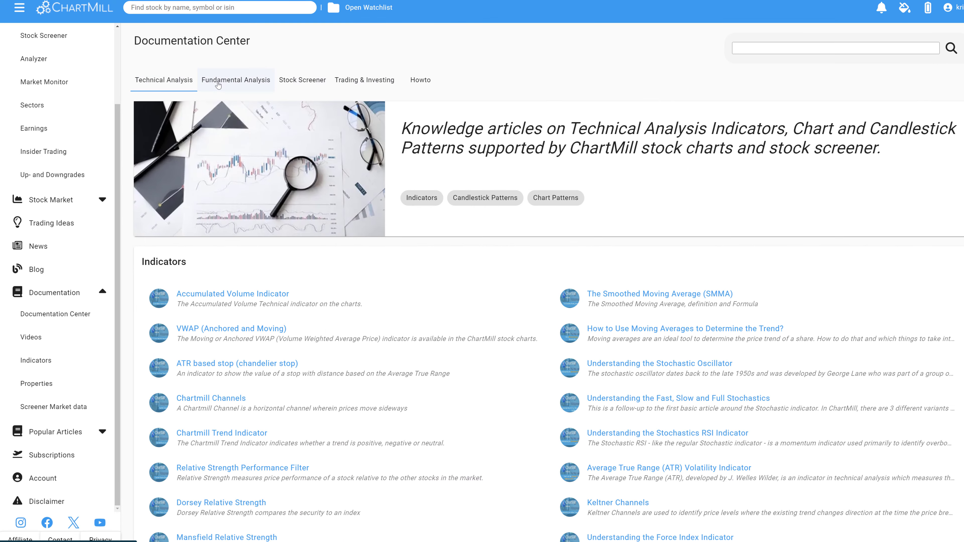
pyautogui.click(218, 85)
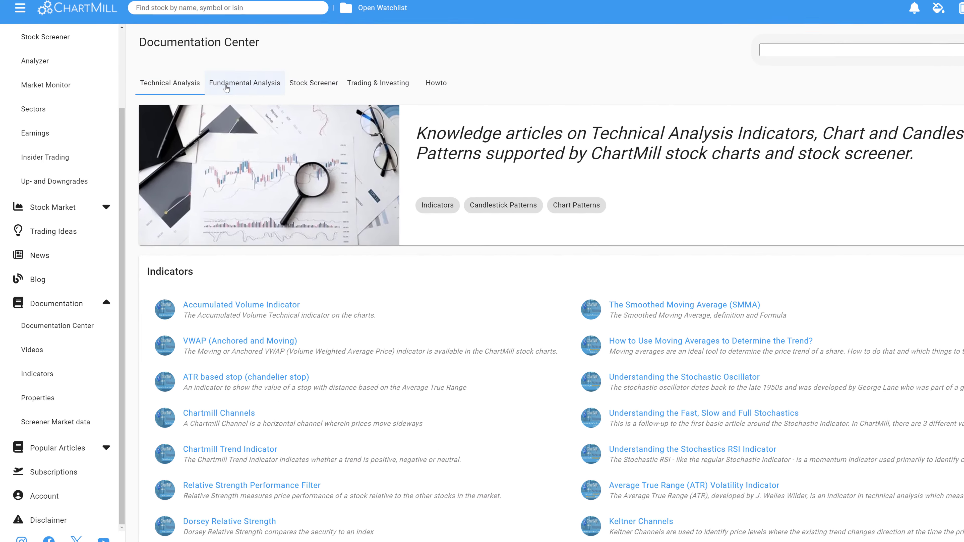
pyautogui.click(434, 128)
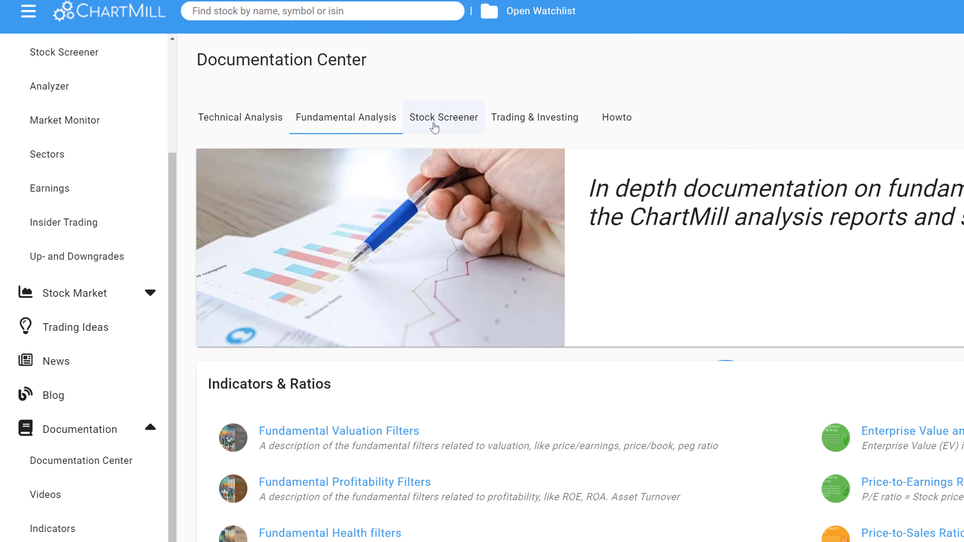
pyautogui.click(526, 125)
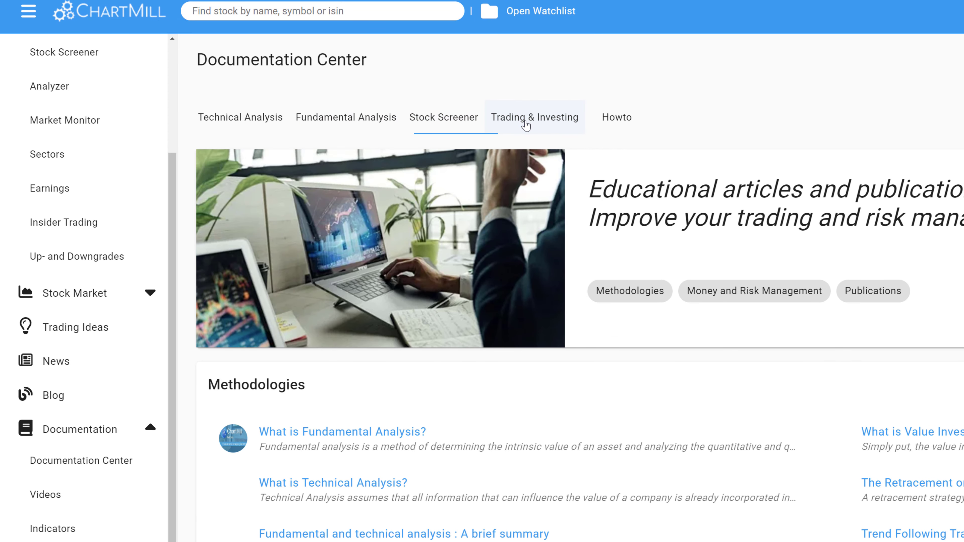
pyautogui.scroll(-15, 349, 497)
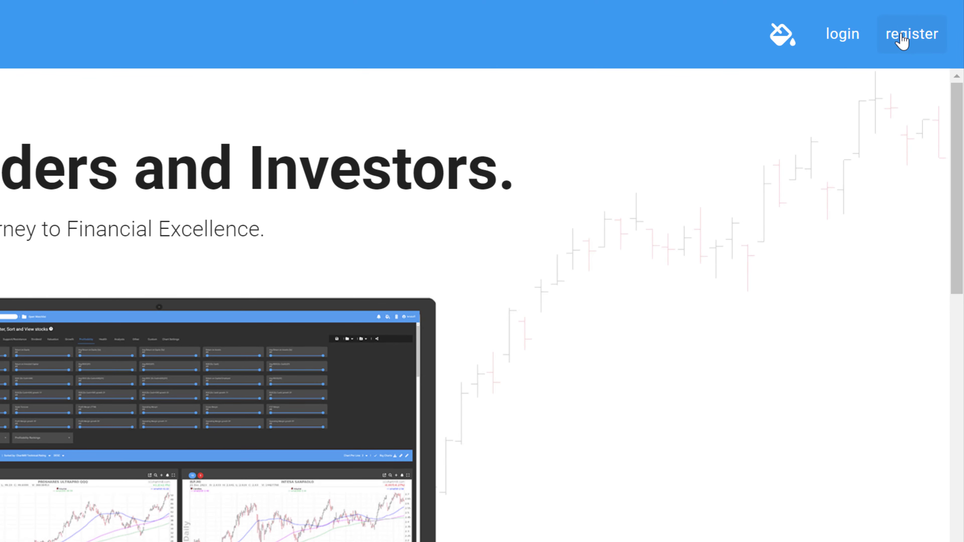
pyautogui.click(902, 38)
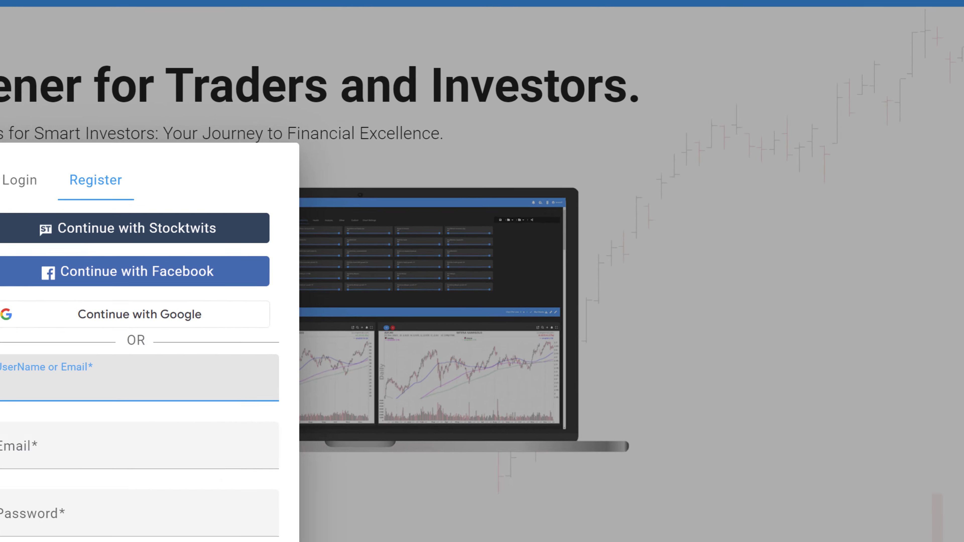